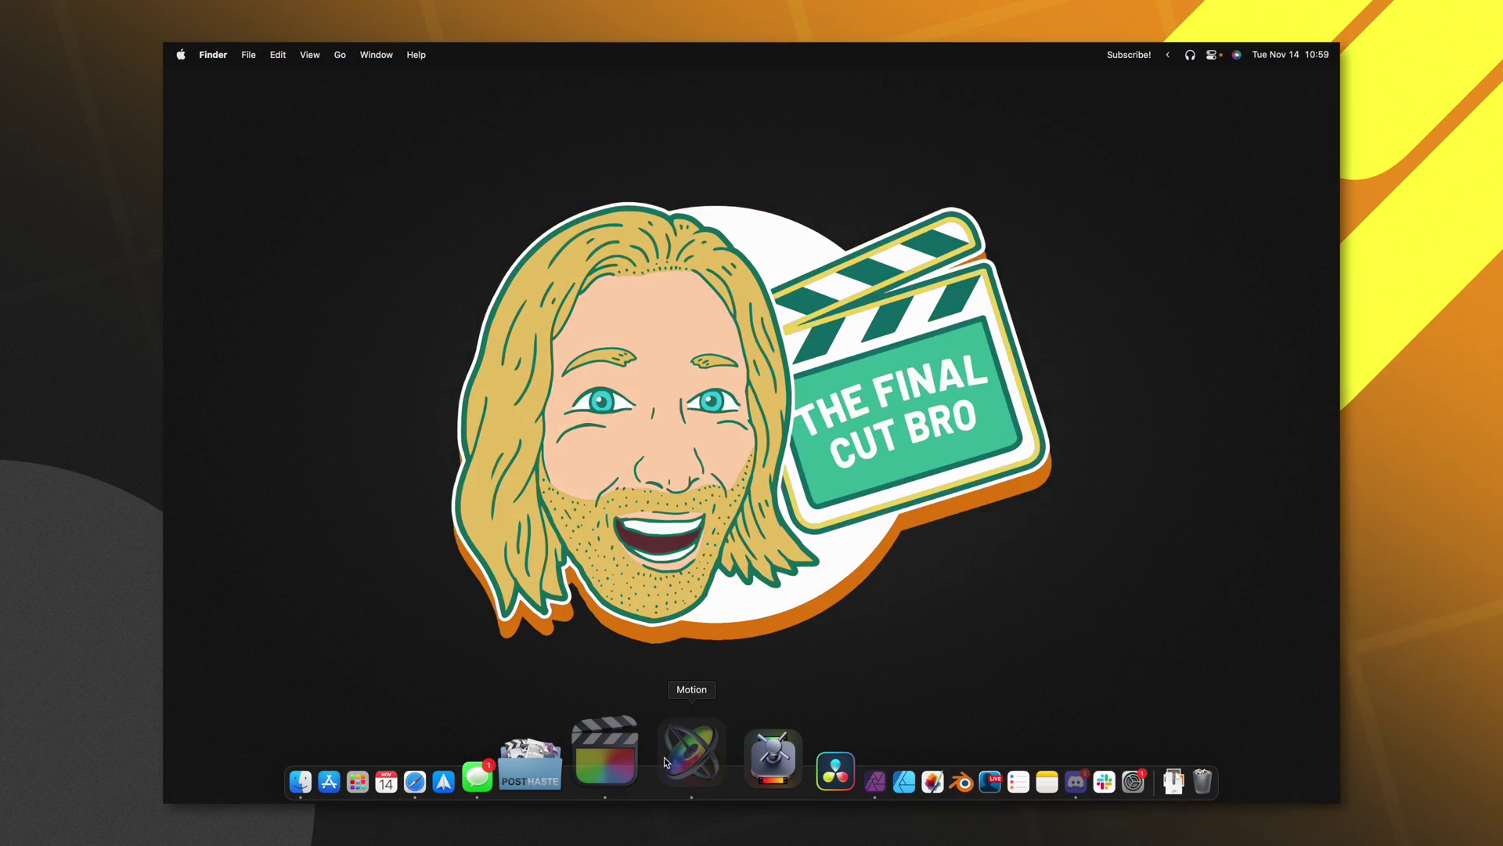
- Launch Motion and open a new 4K, 10-second Final Cut Effect project
left_click(666, 756)
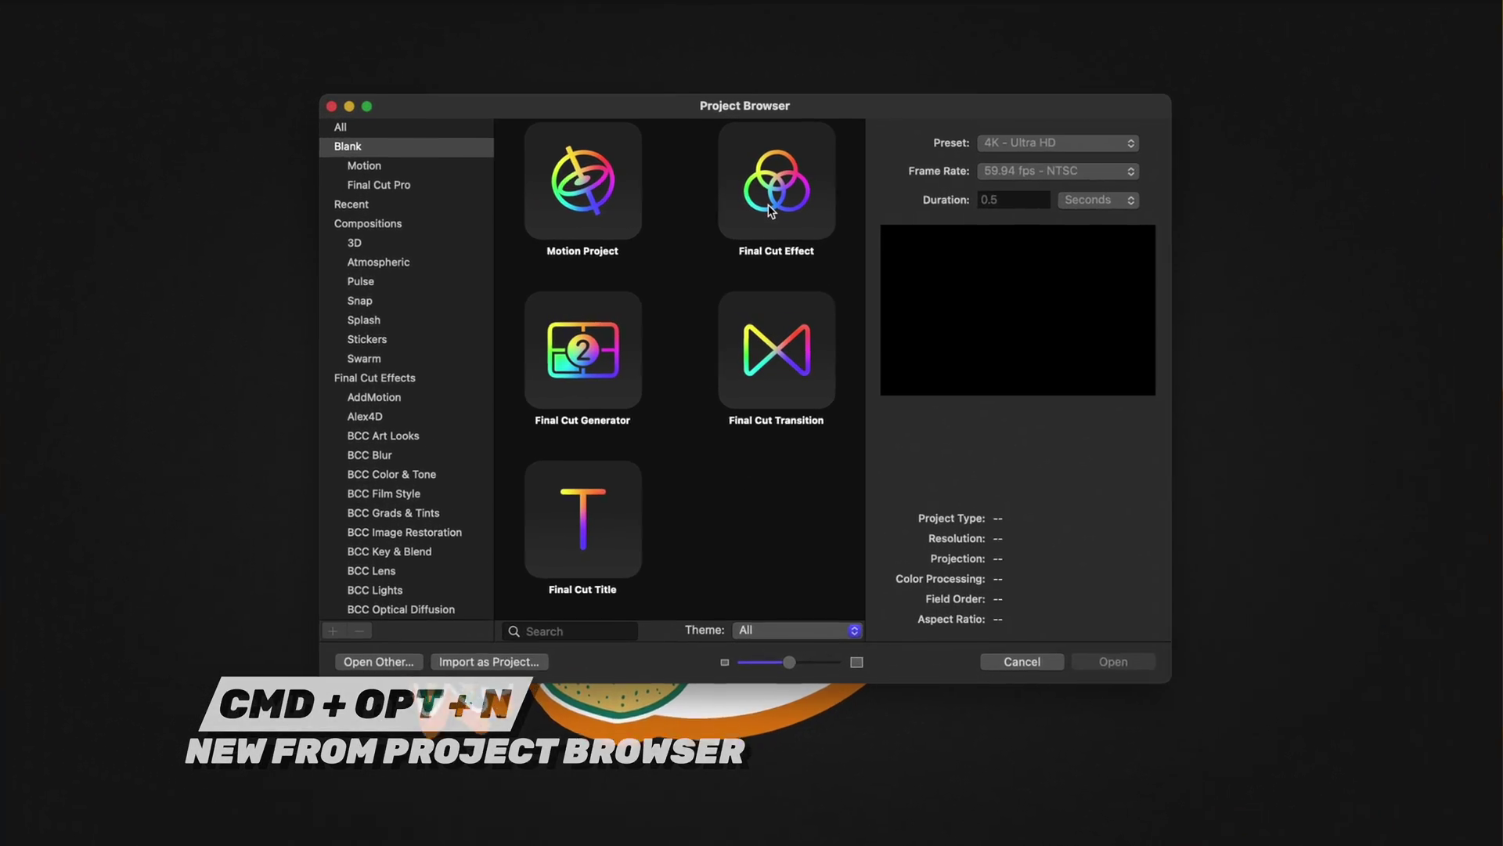
left_click(771, 217)
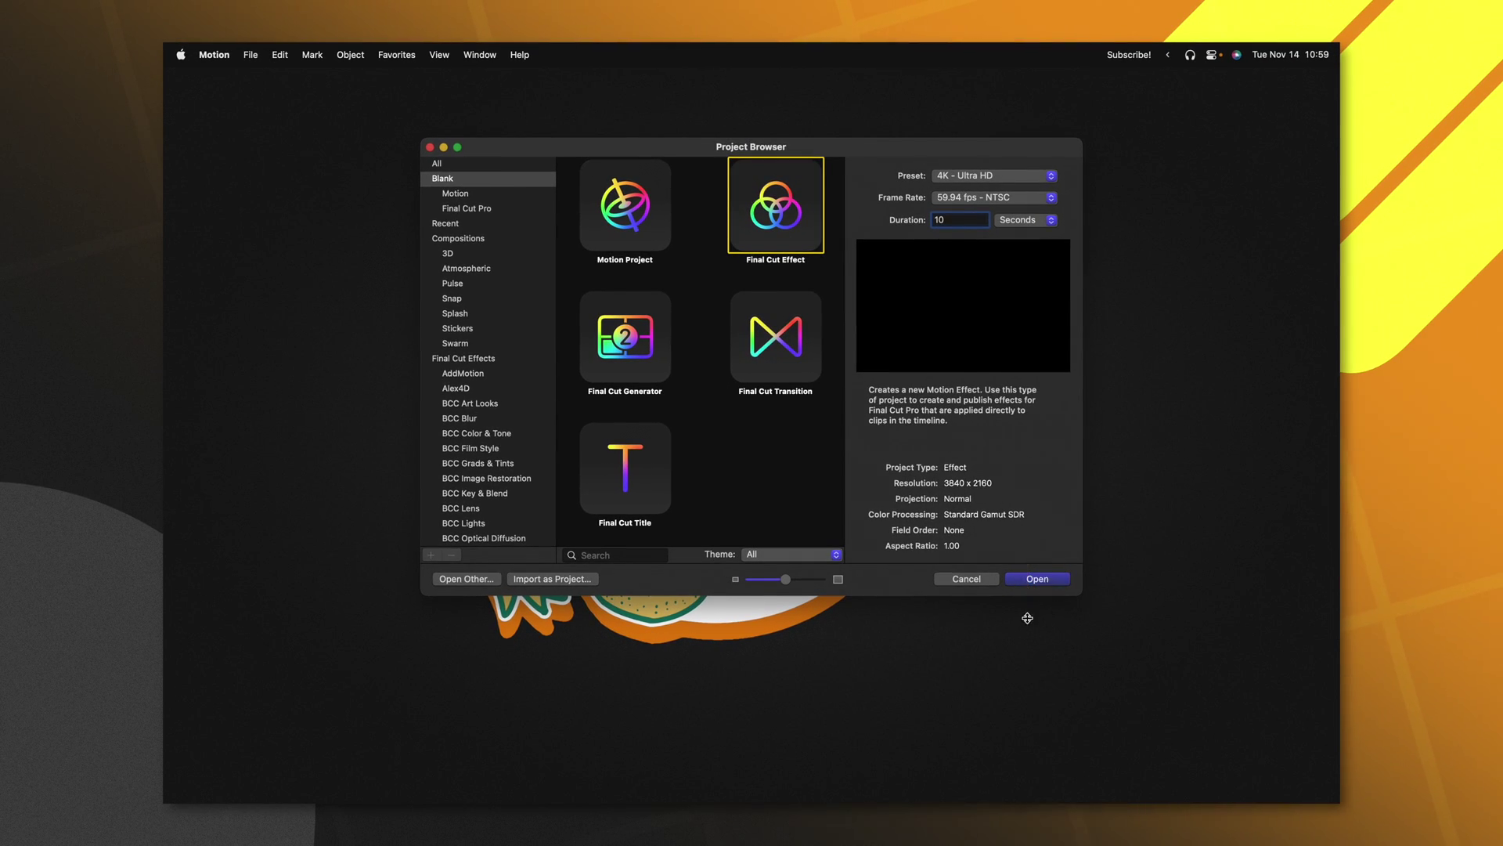
key("Return")
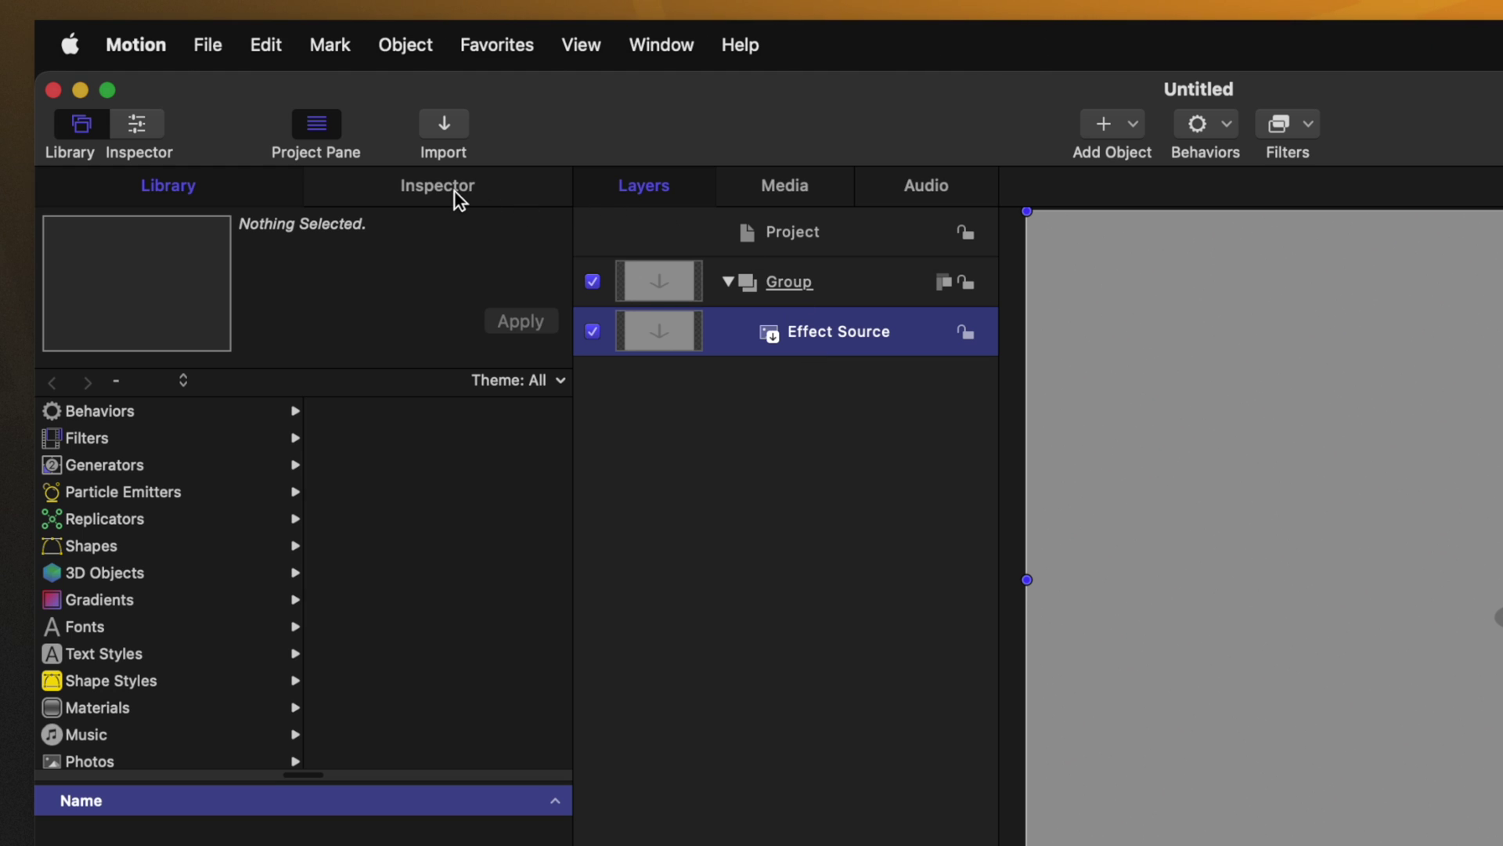
- Add an Oscillate parameter behavior to the Effect Source's Opacity in the Properties inspector
left_click(454, 191)
left_click(119, 385)
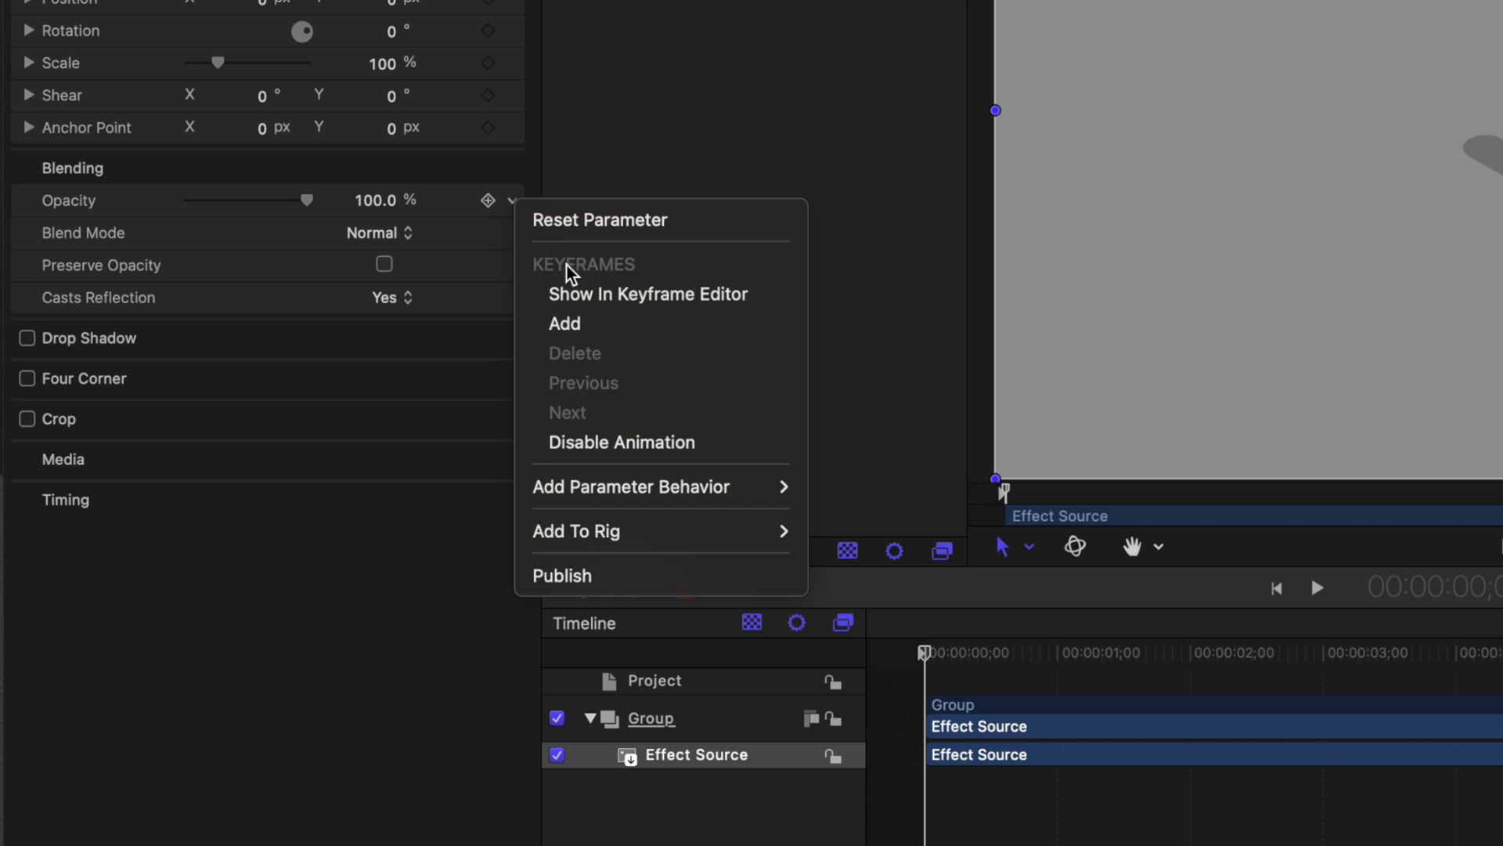
mouse_move(699, 489)
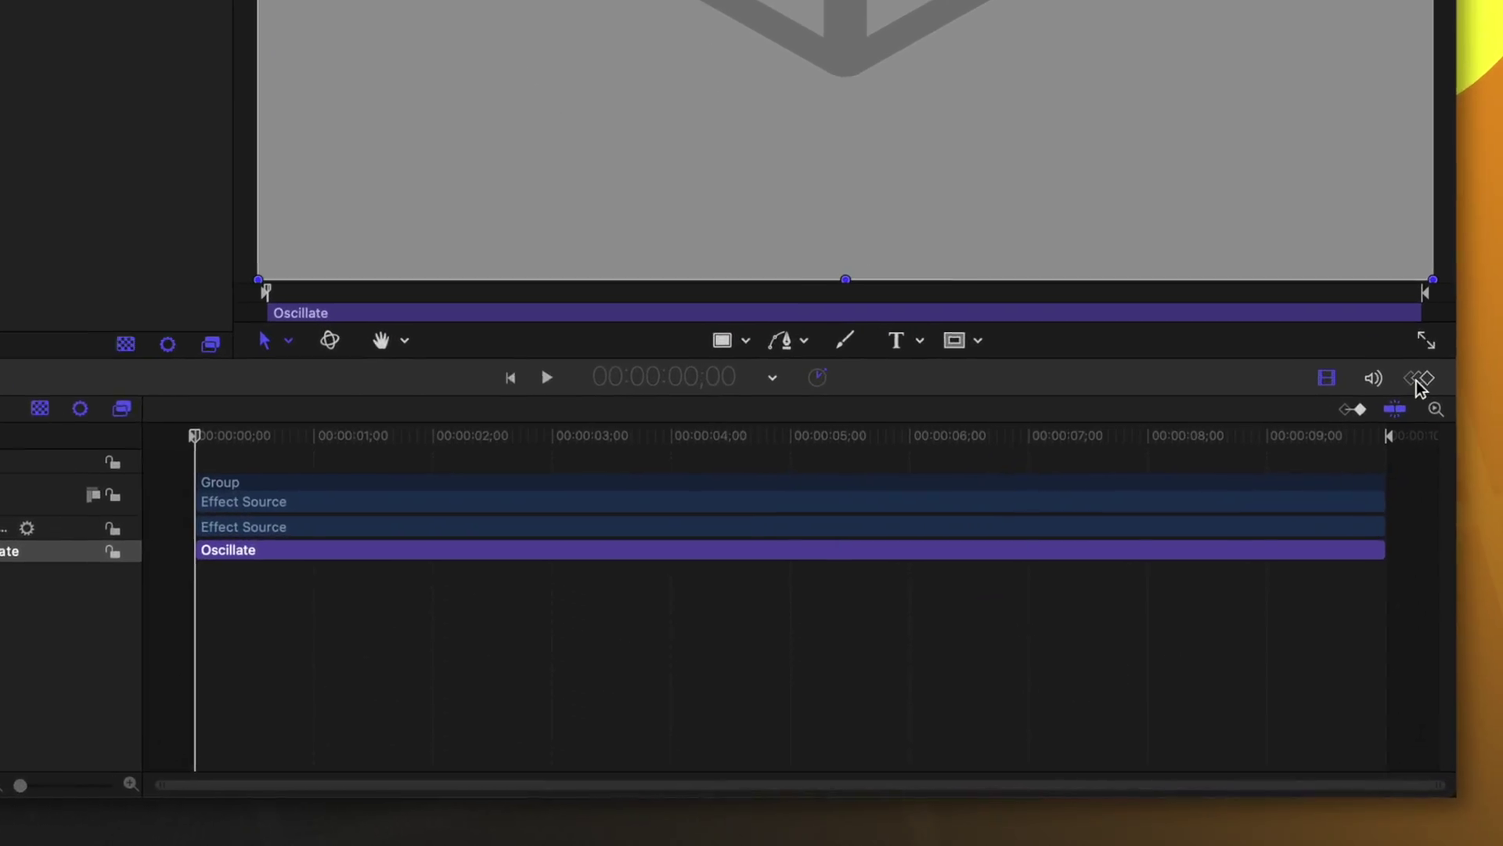
- Show the opacity curve in the Keyframe Editor and set the Oscillate wave shape to Square
left_click(1350, 506)
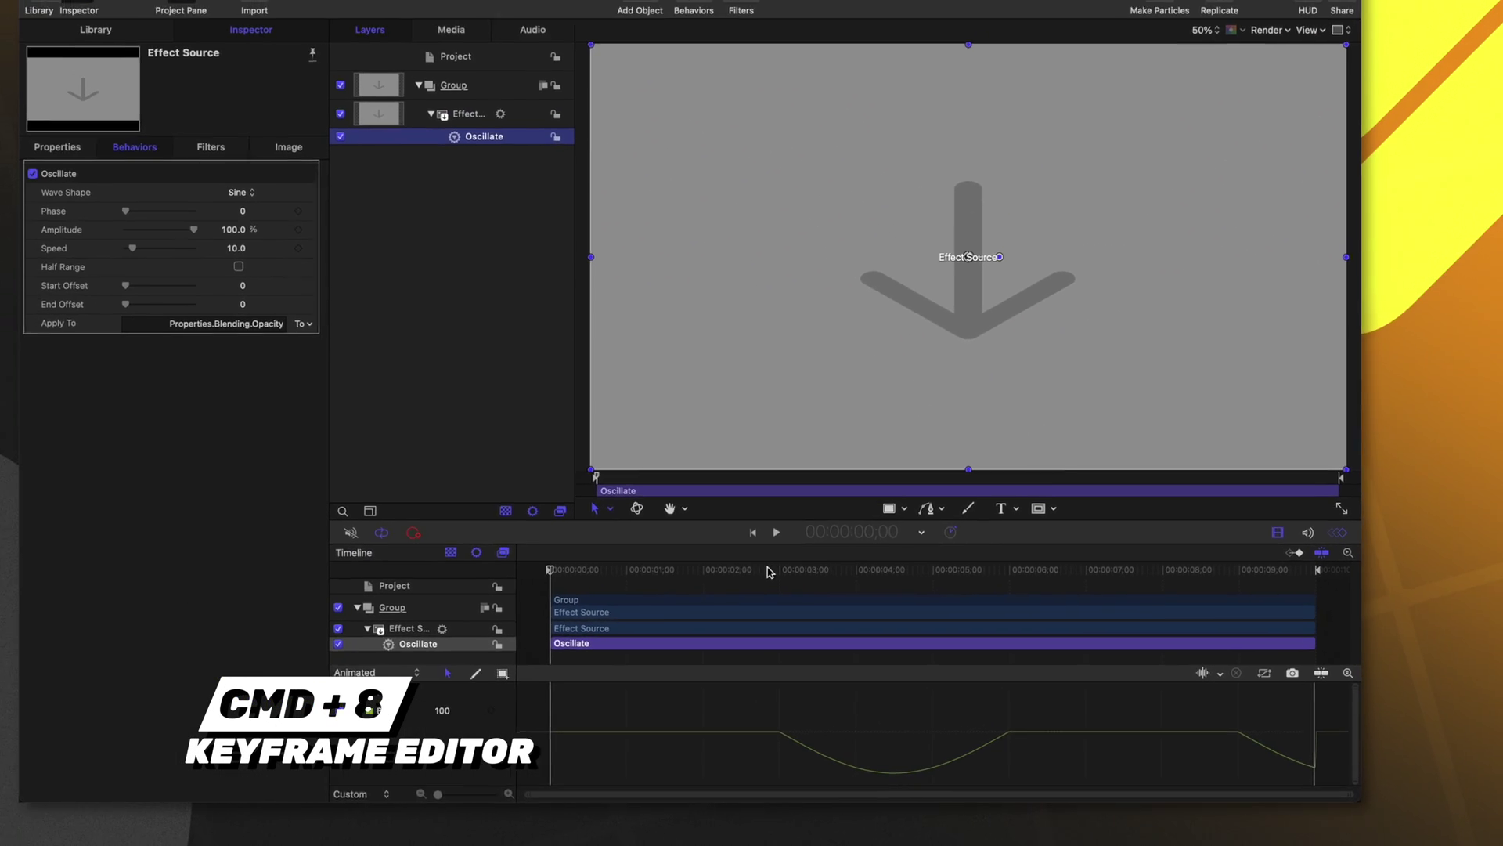
left_click(509, 392)
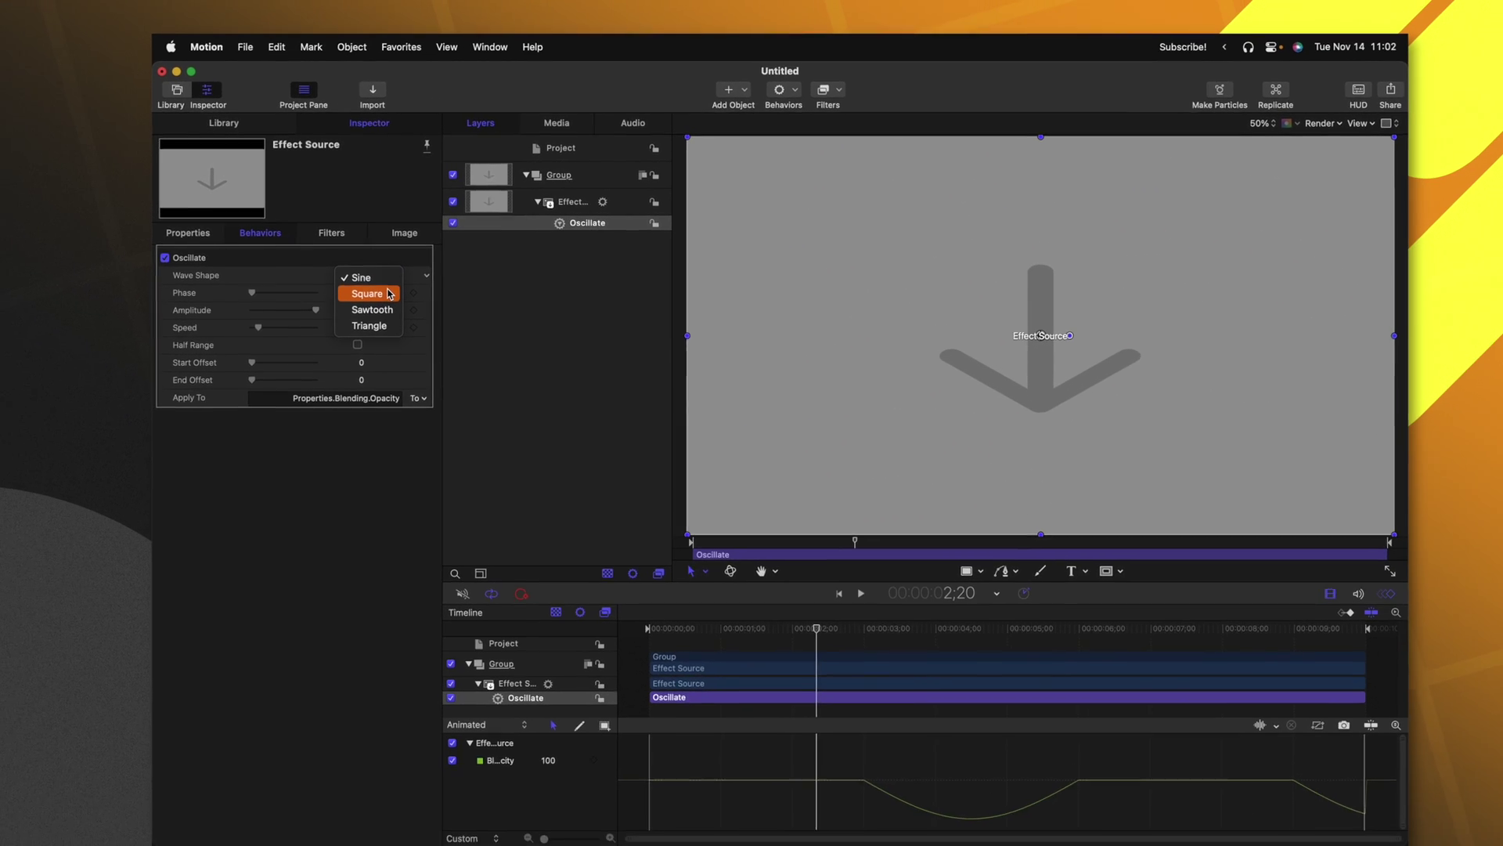
left_click(453, 498)
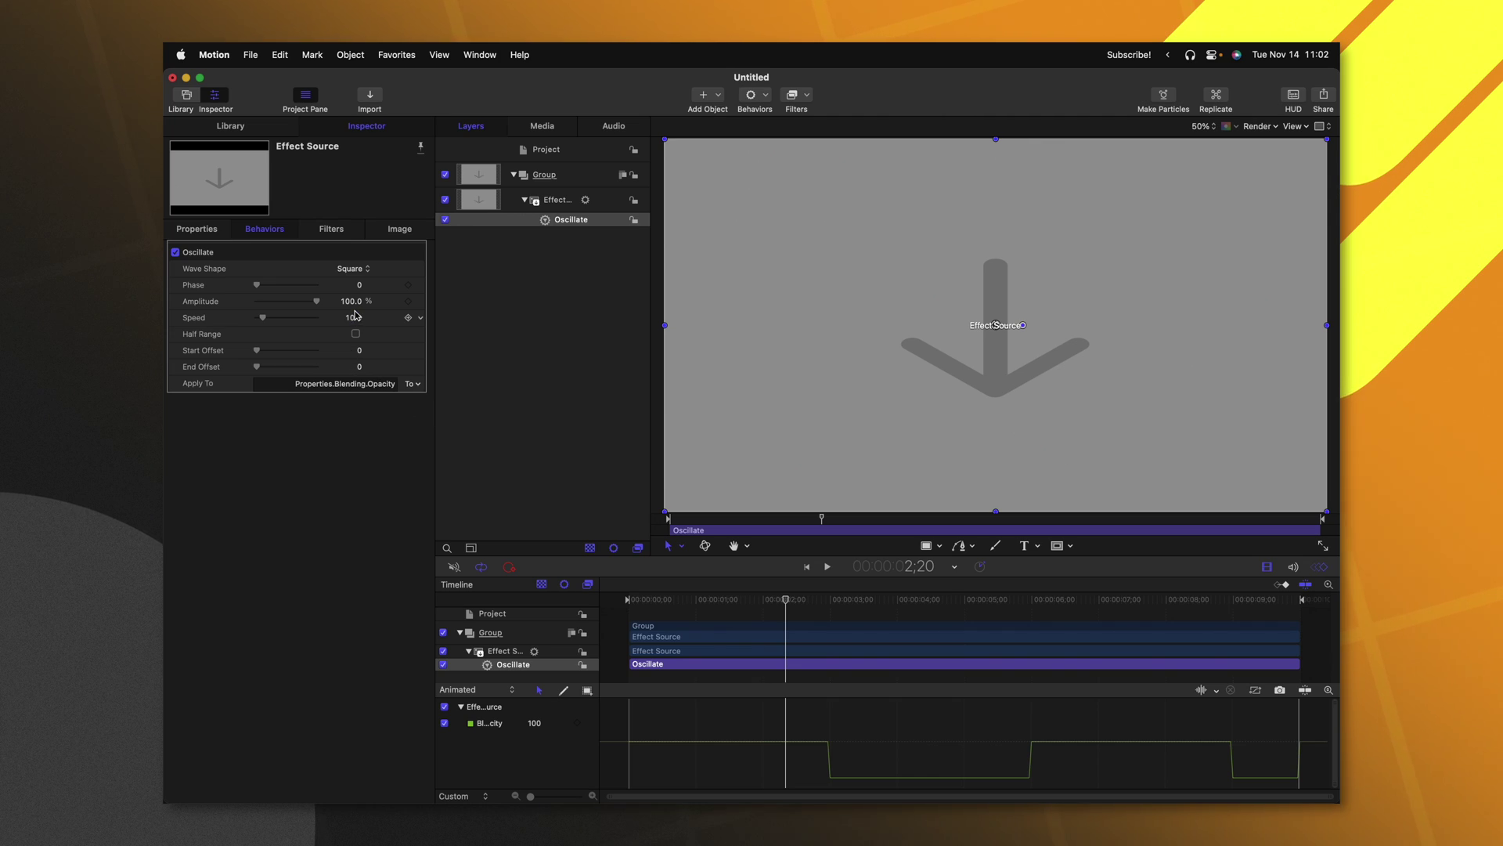
- Set the Oscillate Speed to 500 and play the project to preview the flicker
left_click_drag(355, 317, 355, 319)
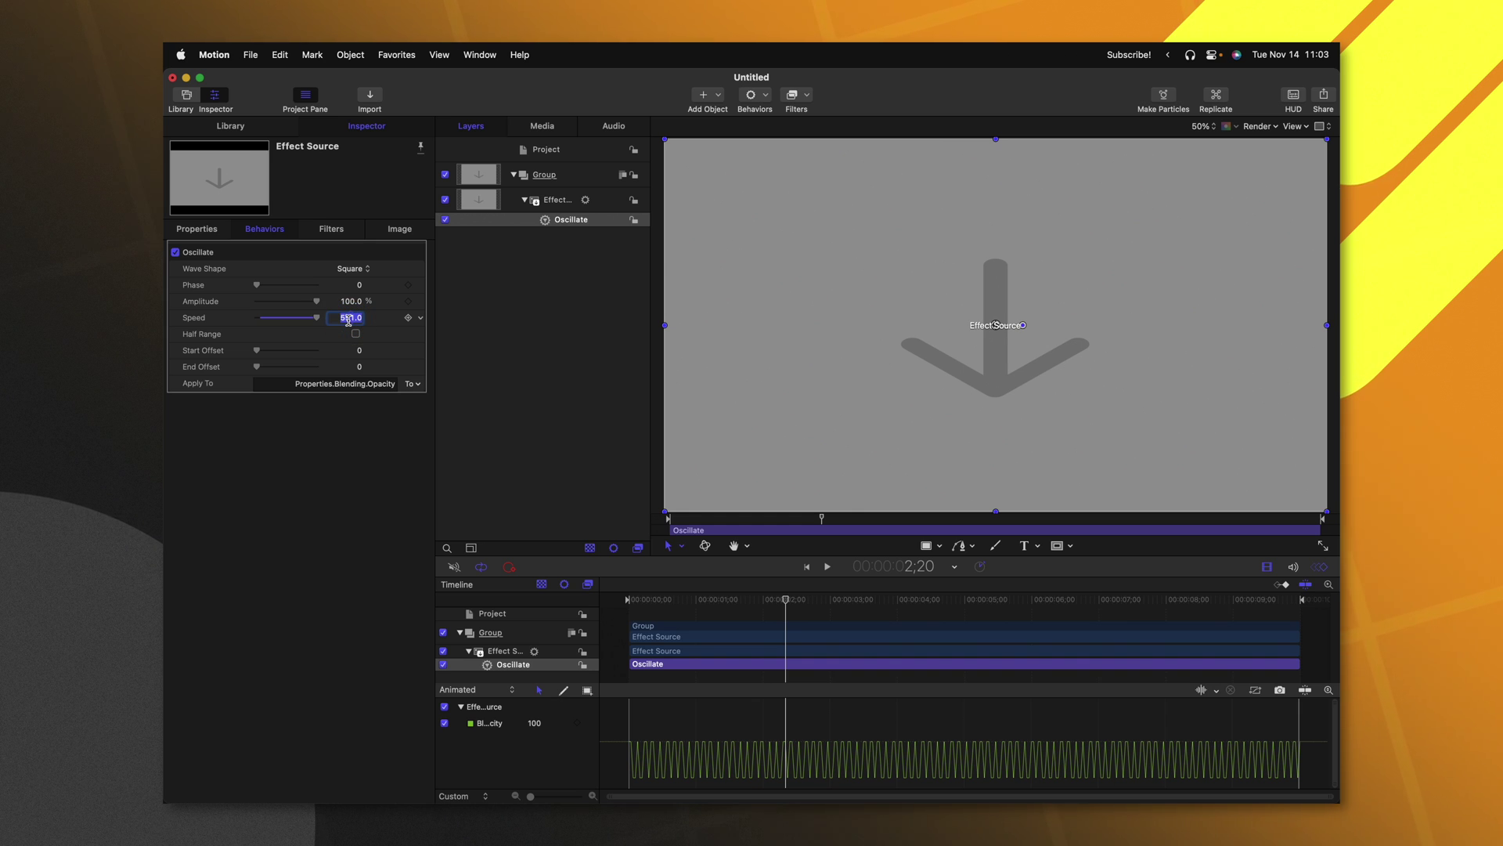
type("500")
key("Return")
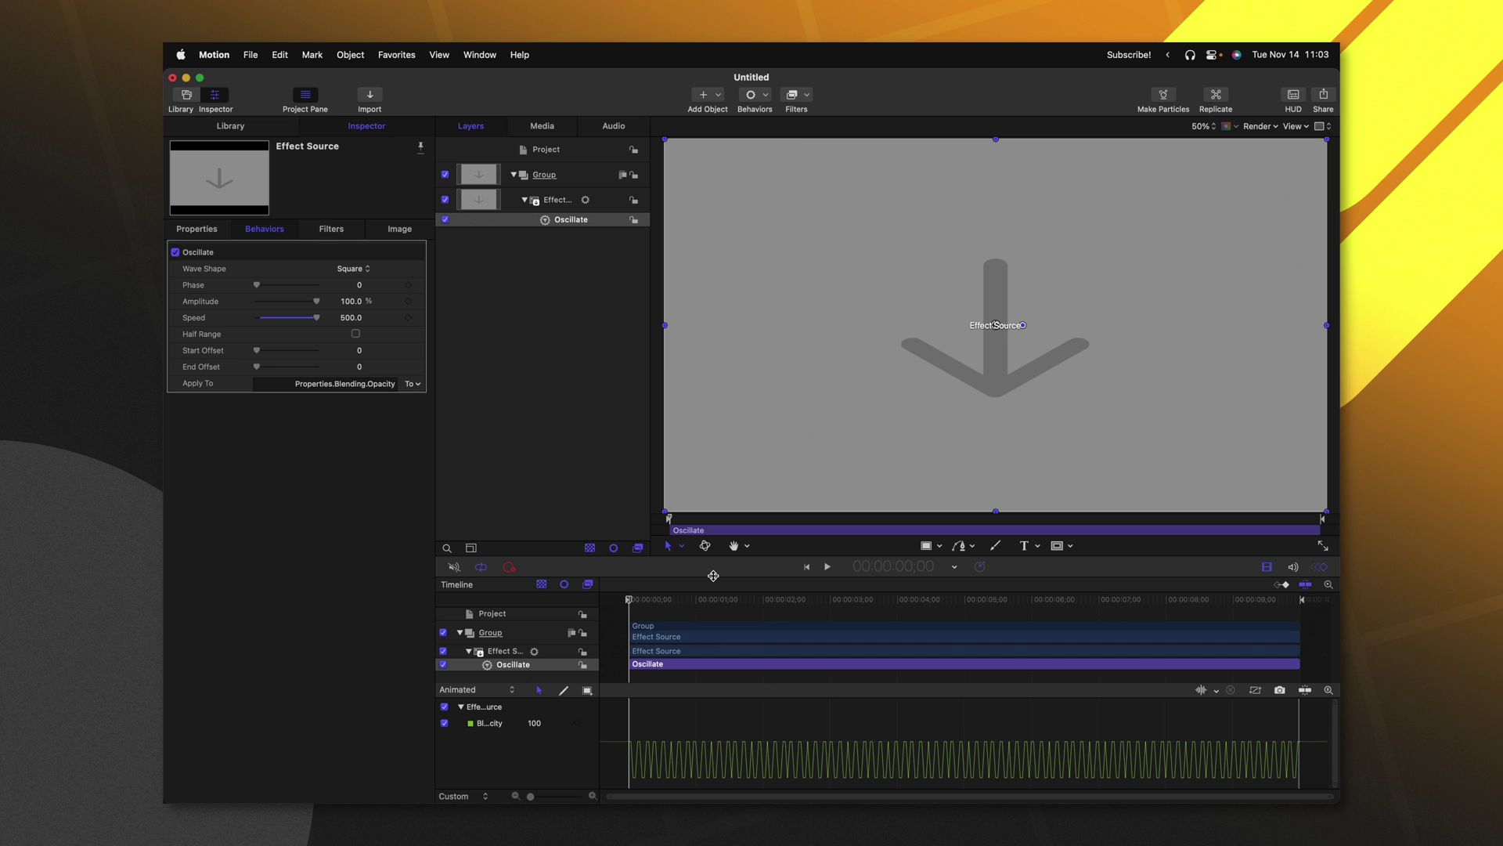
key("space")
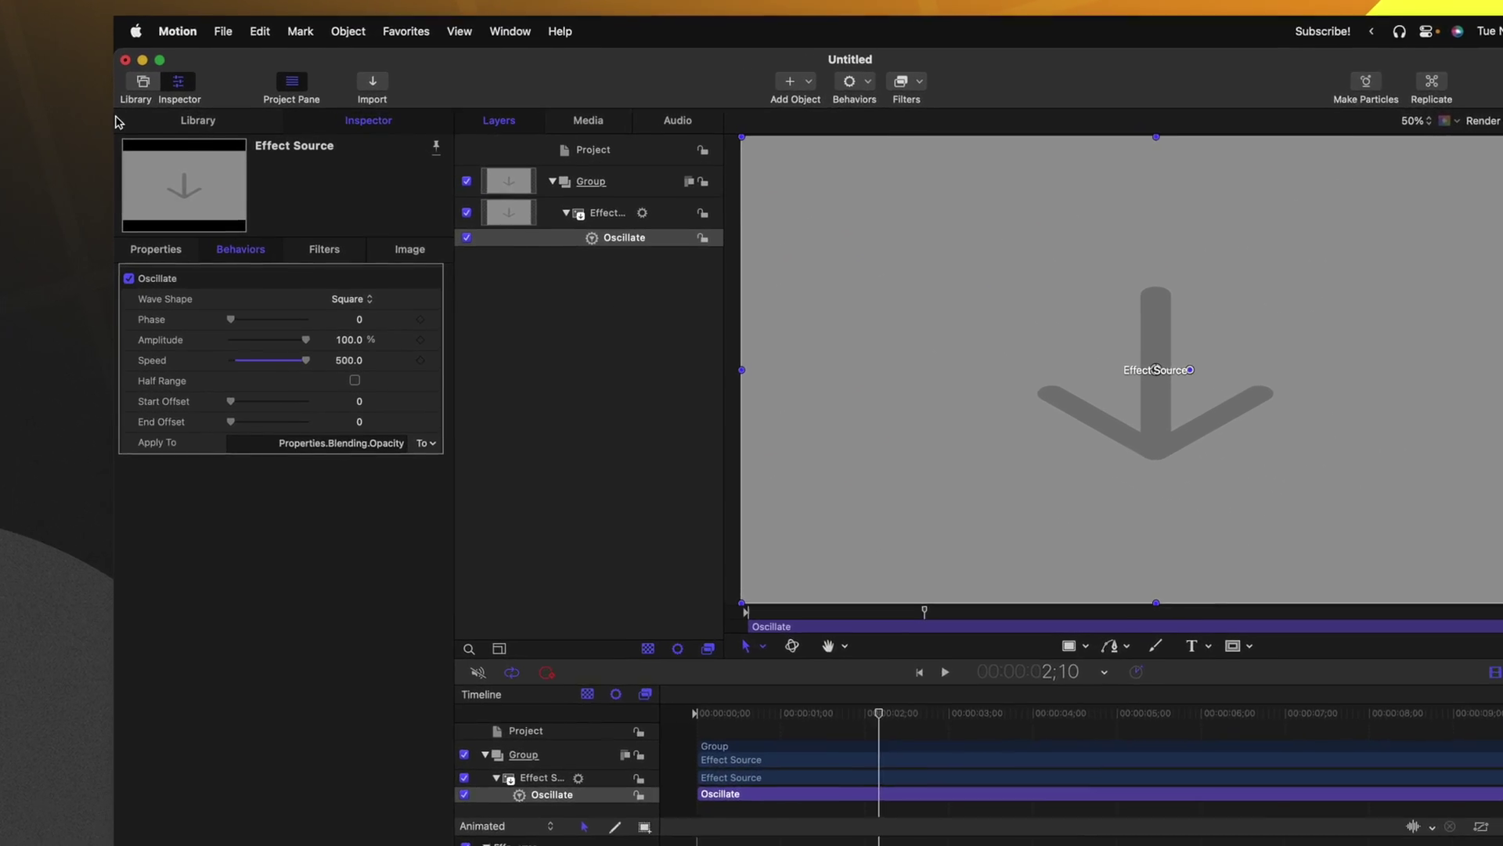
- Add a Color Solid generator from the Library into Group 1 and change its colour to black
left_click(184, 114)
left_click(93, 364)
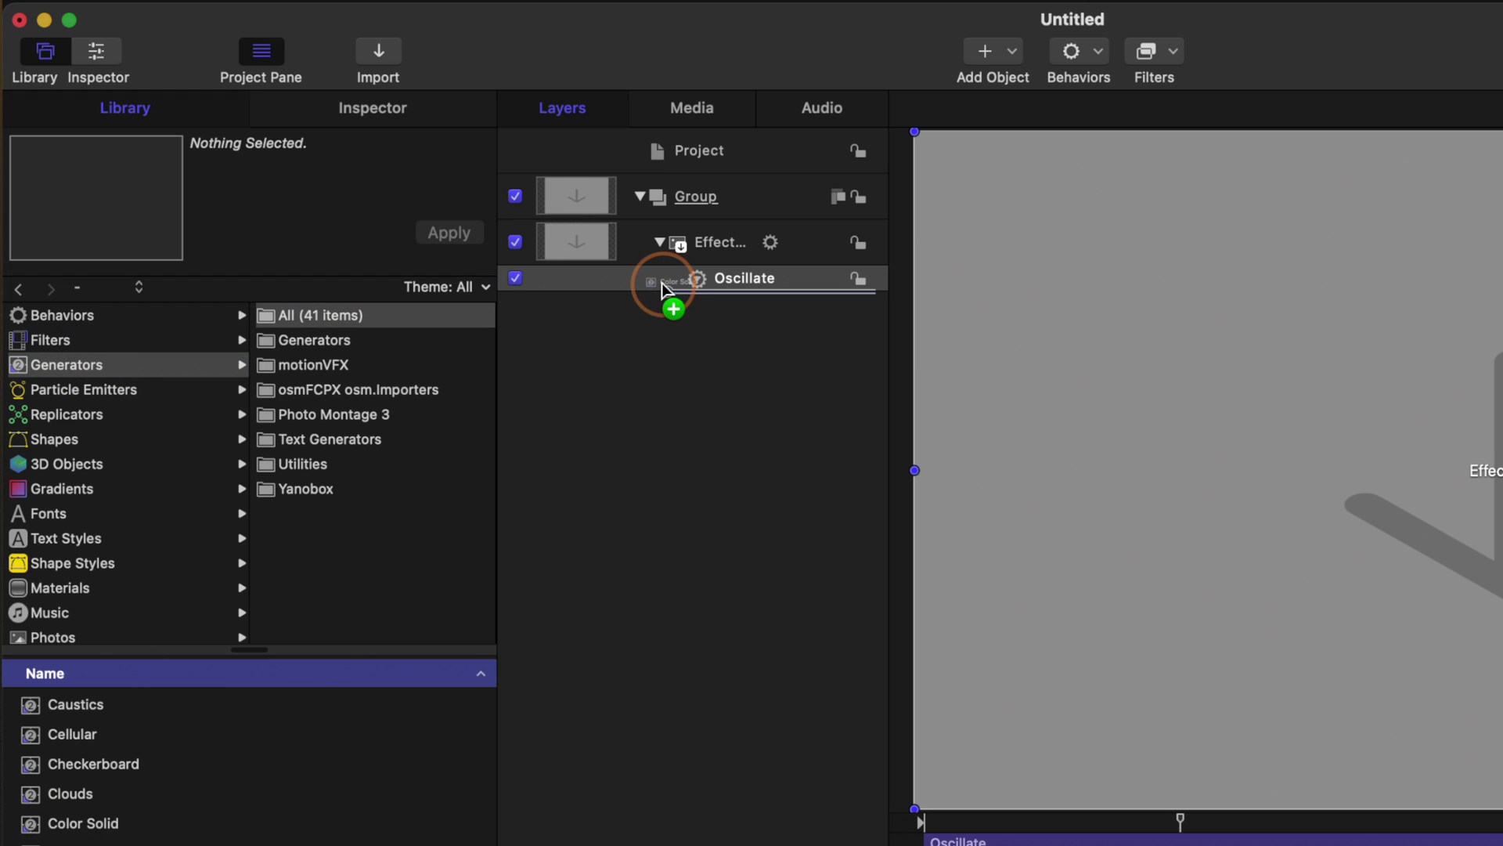
left_click_drag(656, 284, 708, 386)
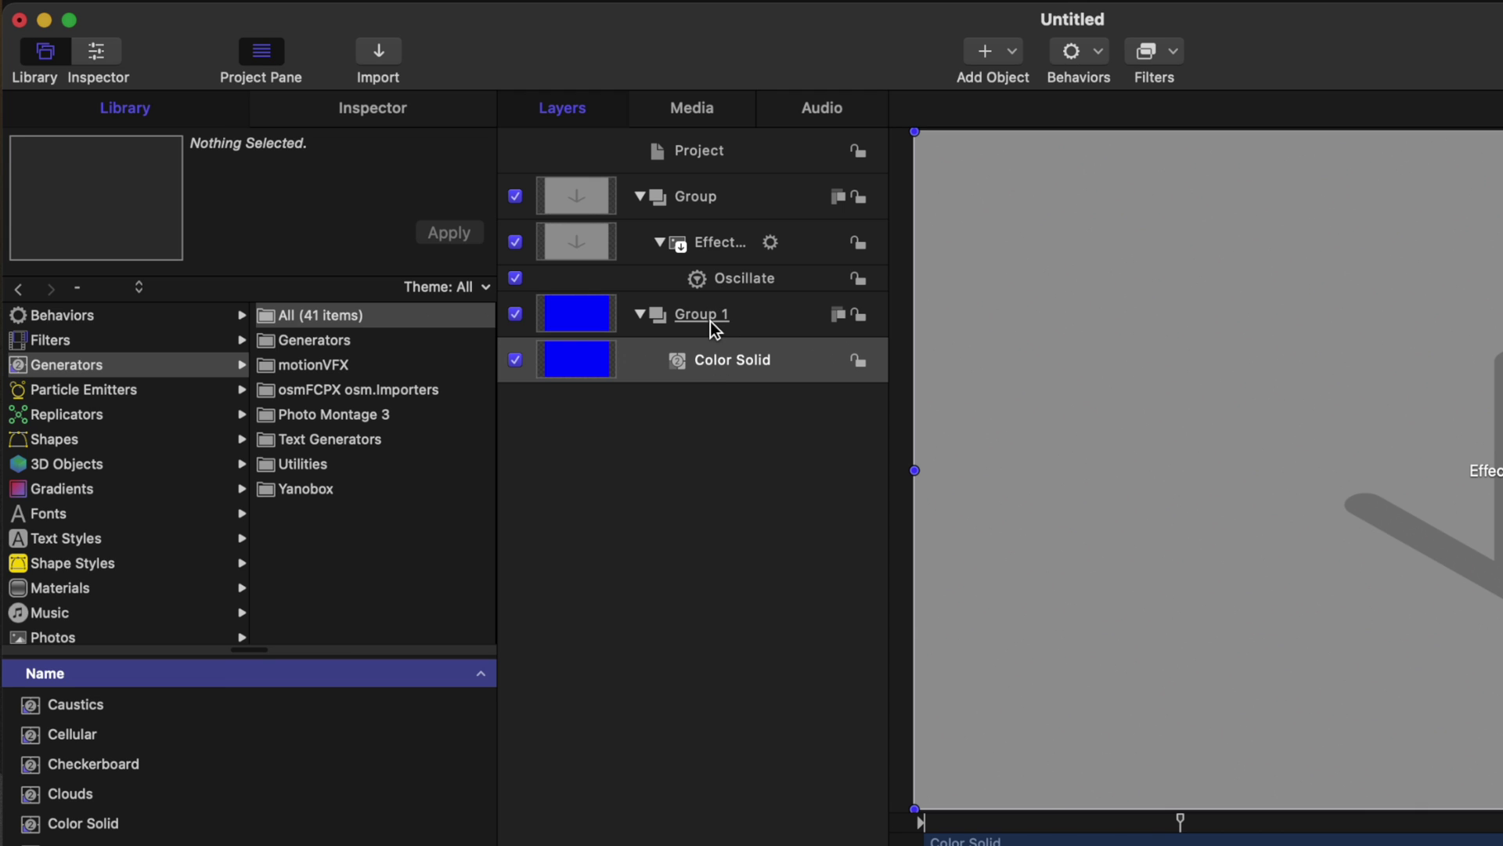
left_click(344, 110)
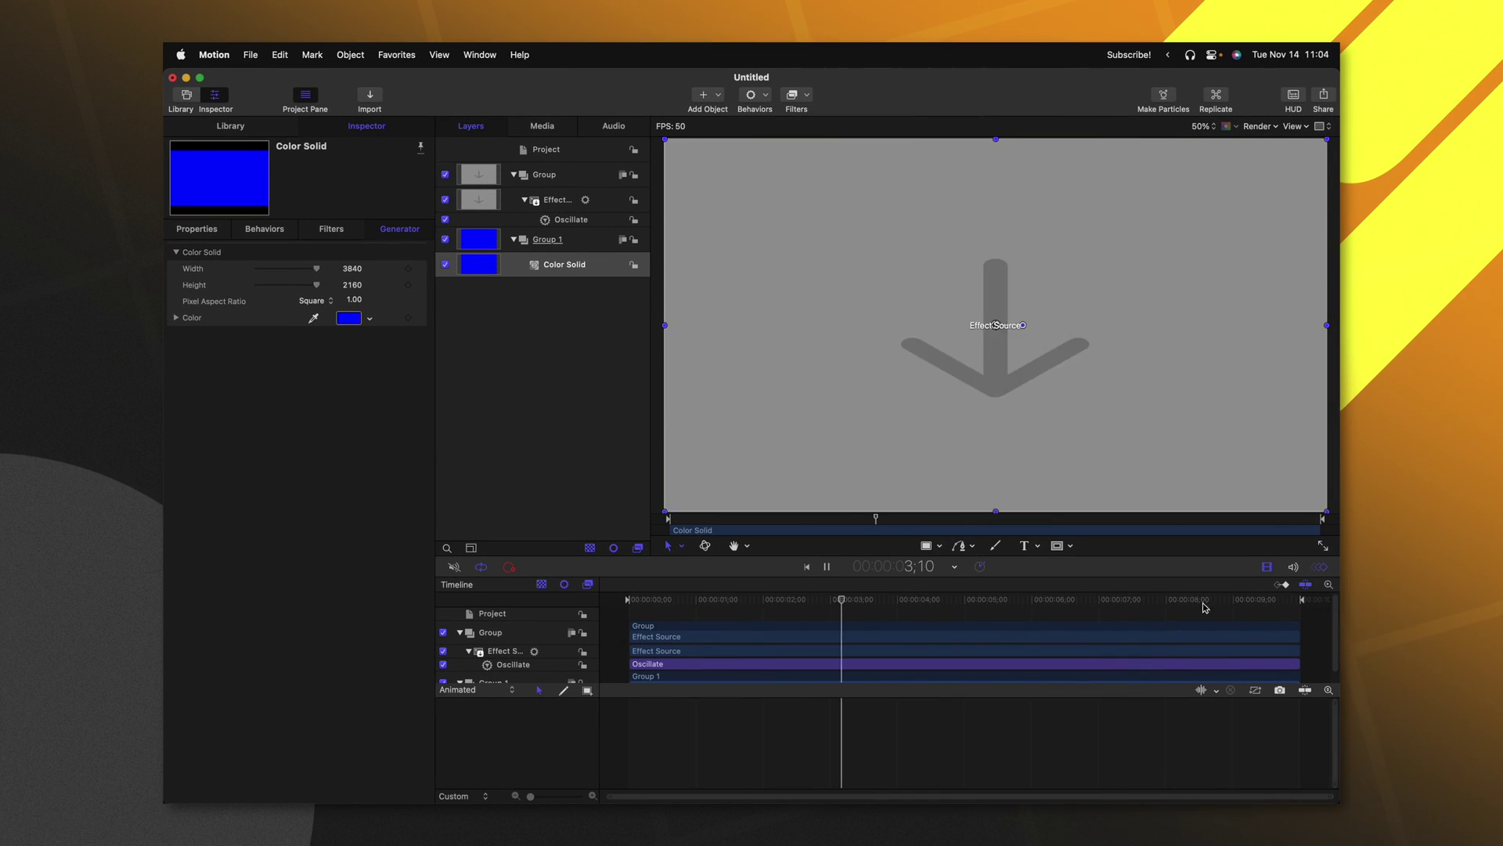
key("space")
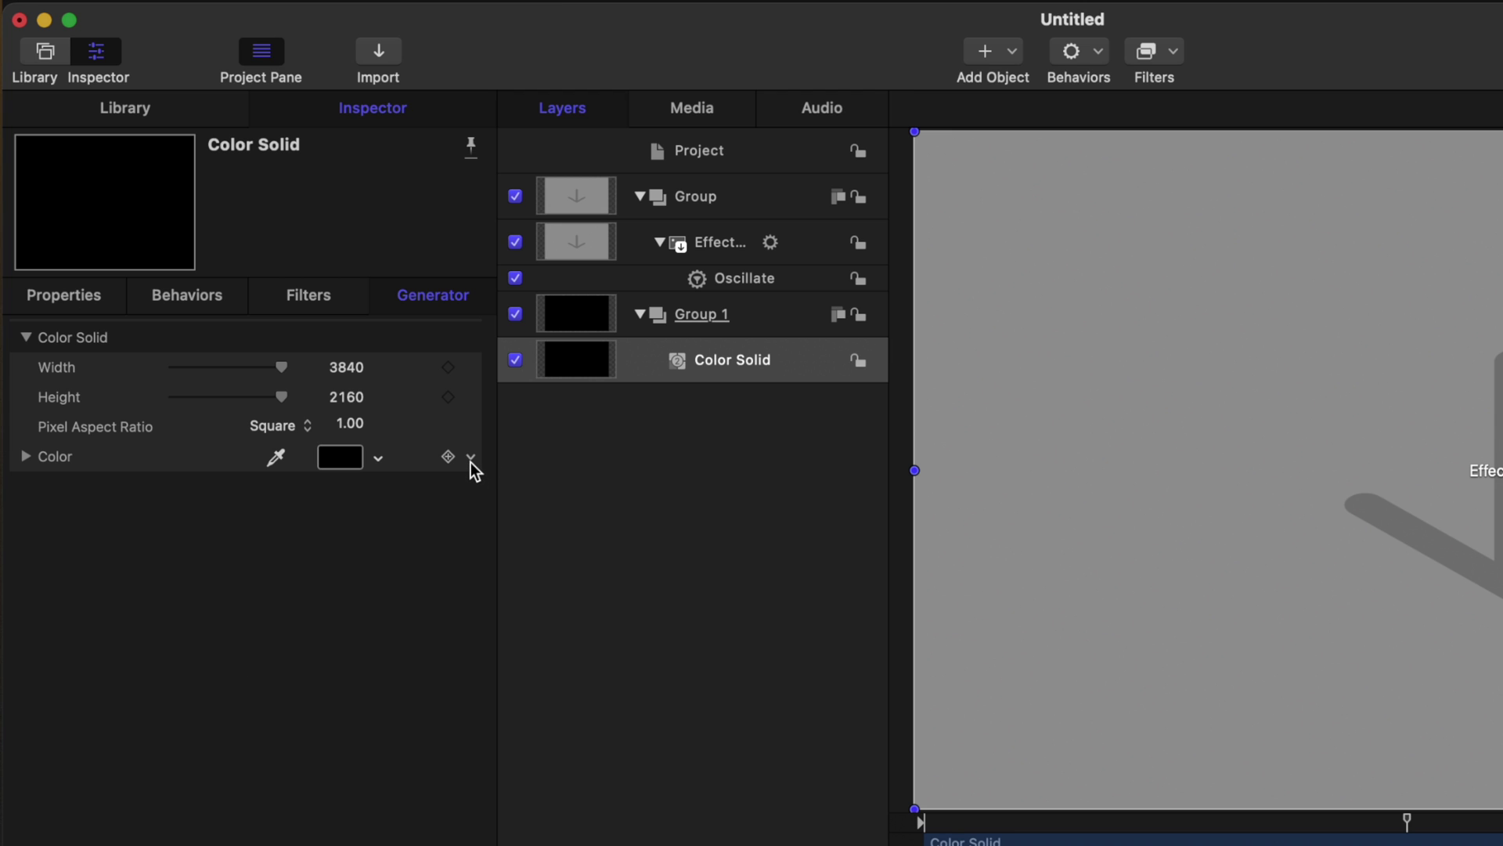
- Publish the Oscillate behavior's Speed parameter from its animation menu
left_click(472, 459)
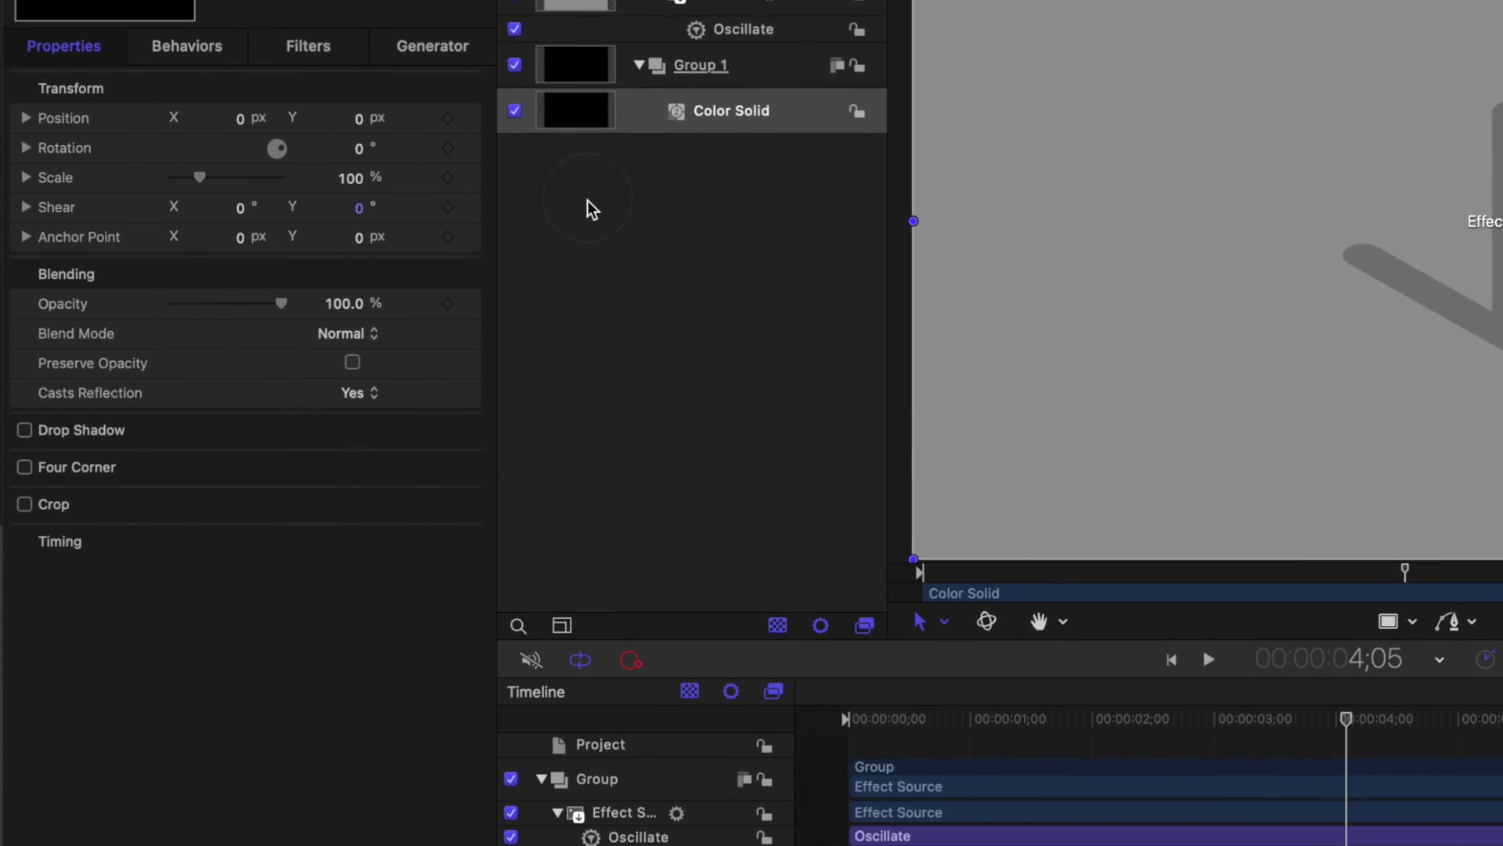
left_click(471, 274)
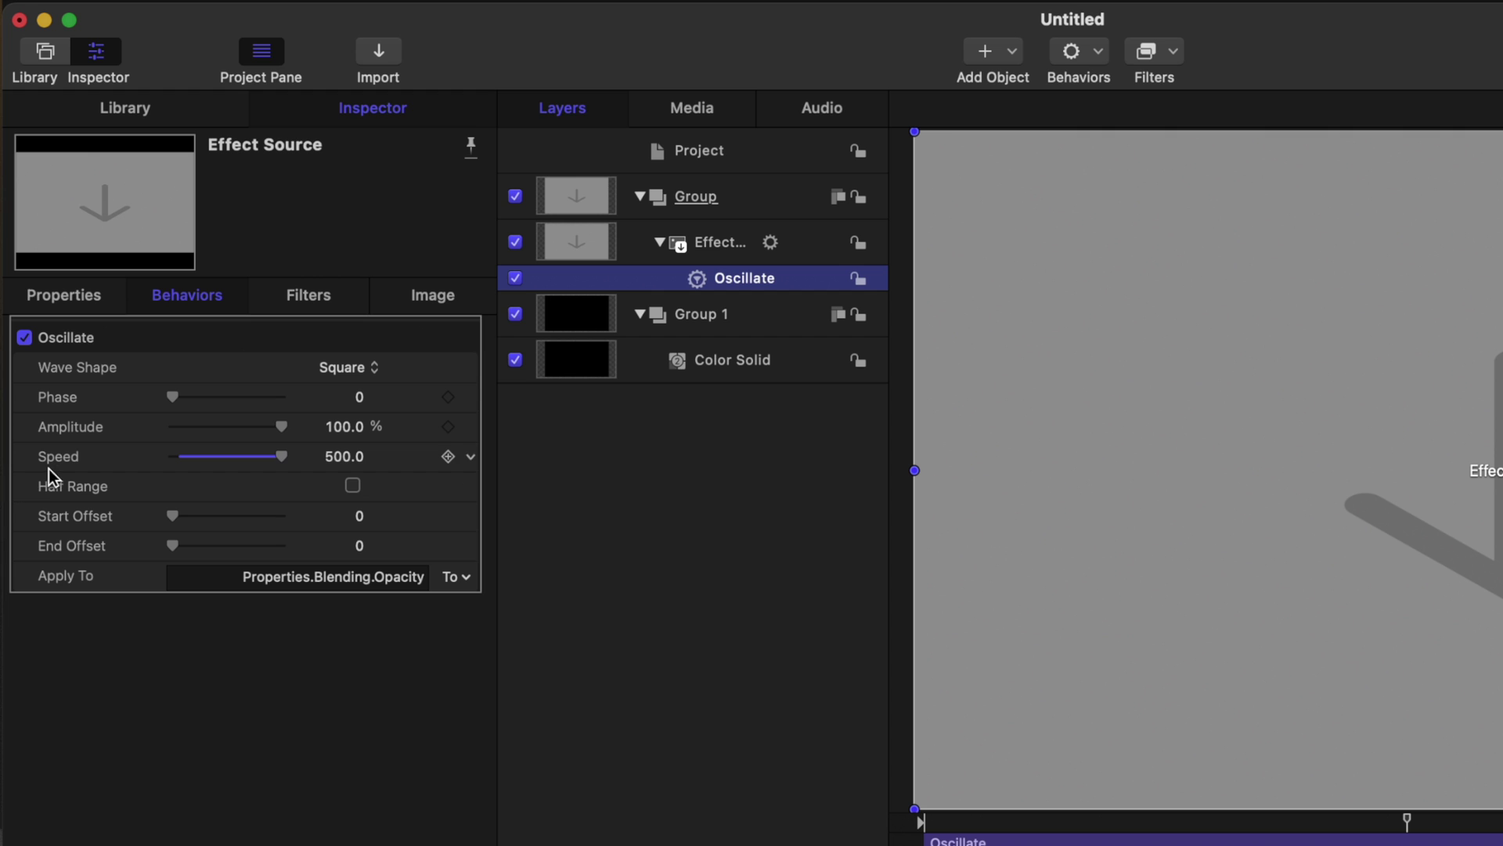
left_click(472, 459)
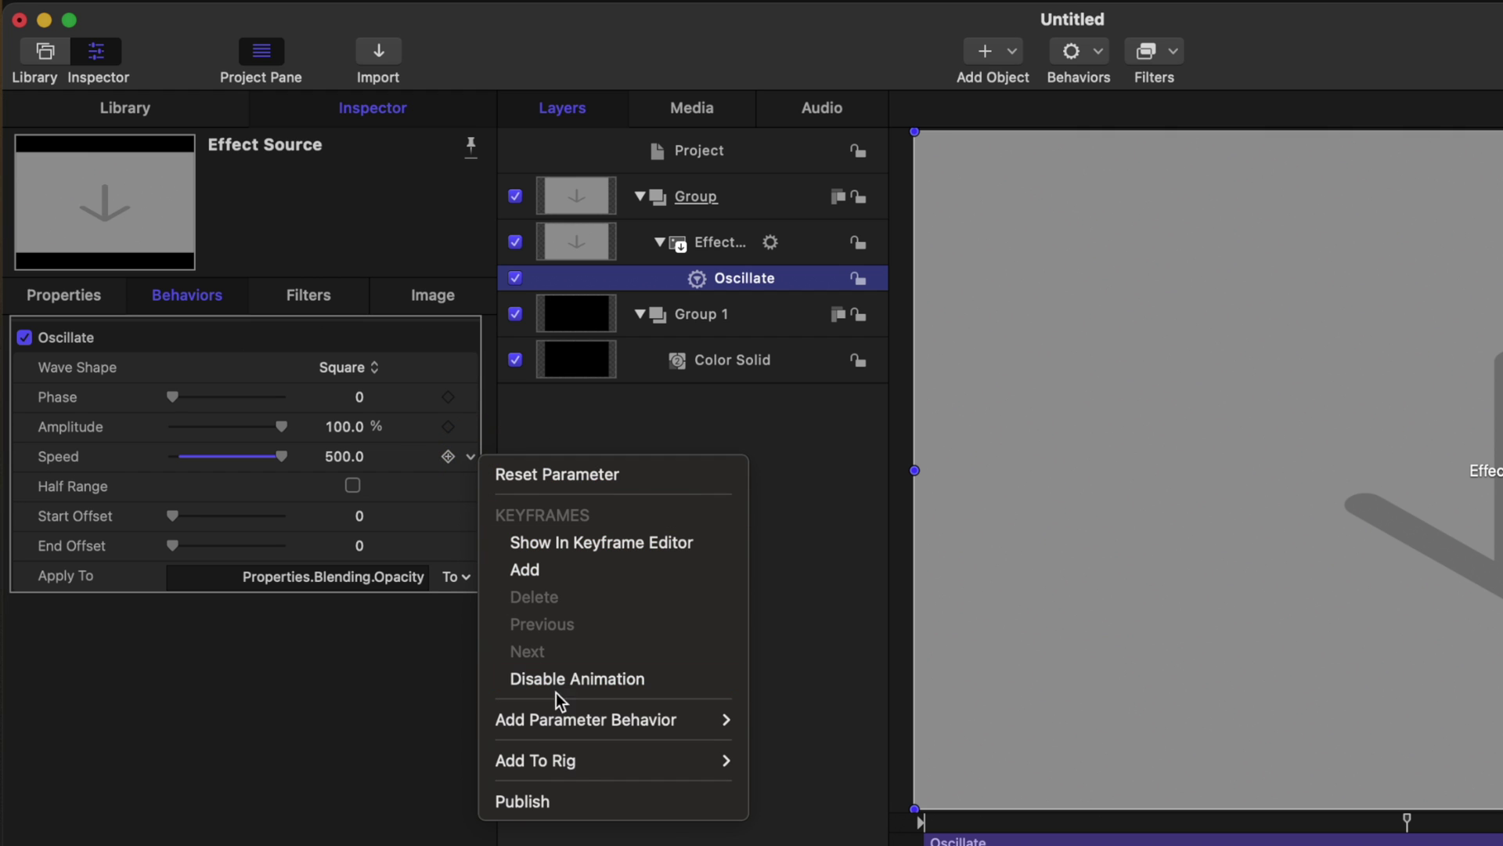
left_click(572, 795)
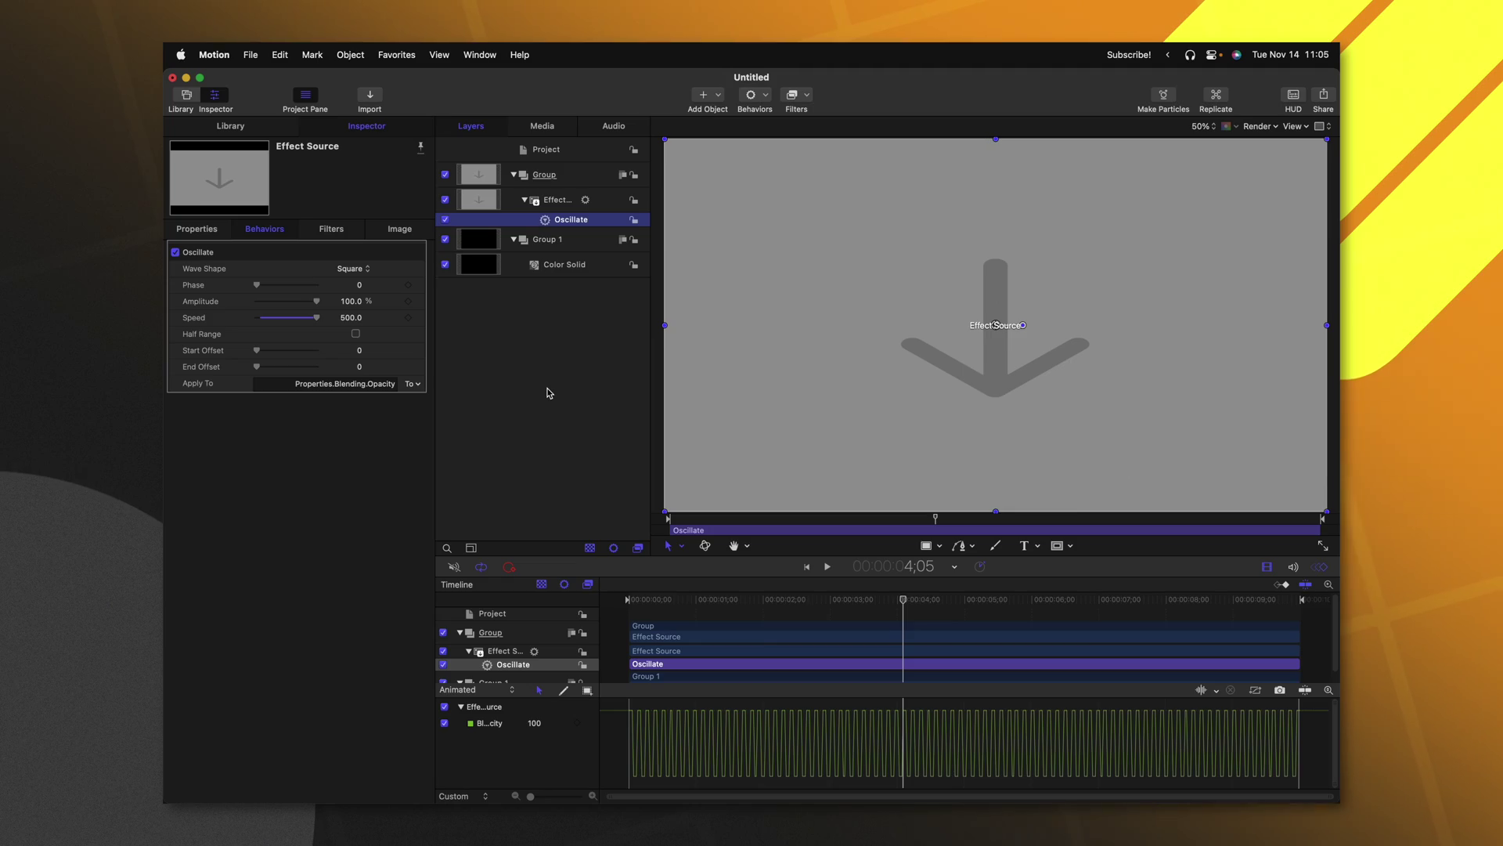
- Publish the effect as the template 'Strobe' in the Tutorials category
key("super+s")
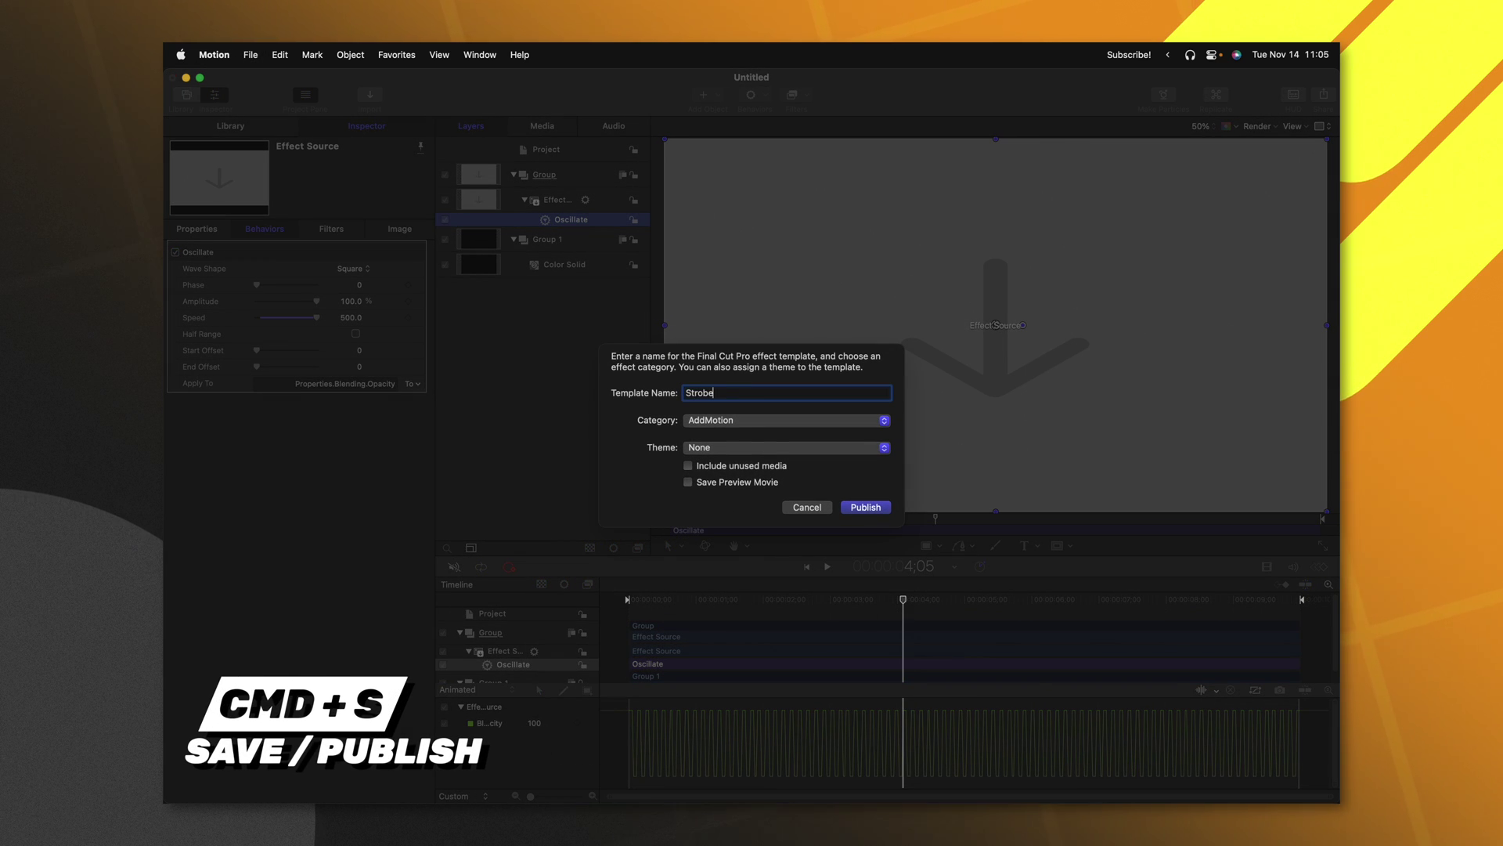
left_click(749, 421)
scroll(748, 438, "down", 8)
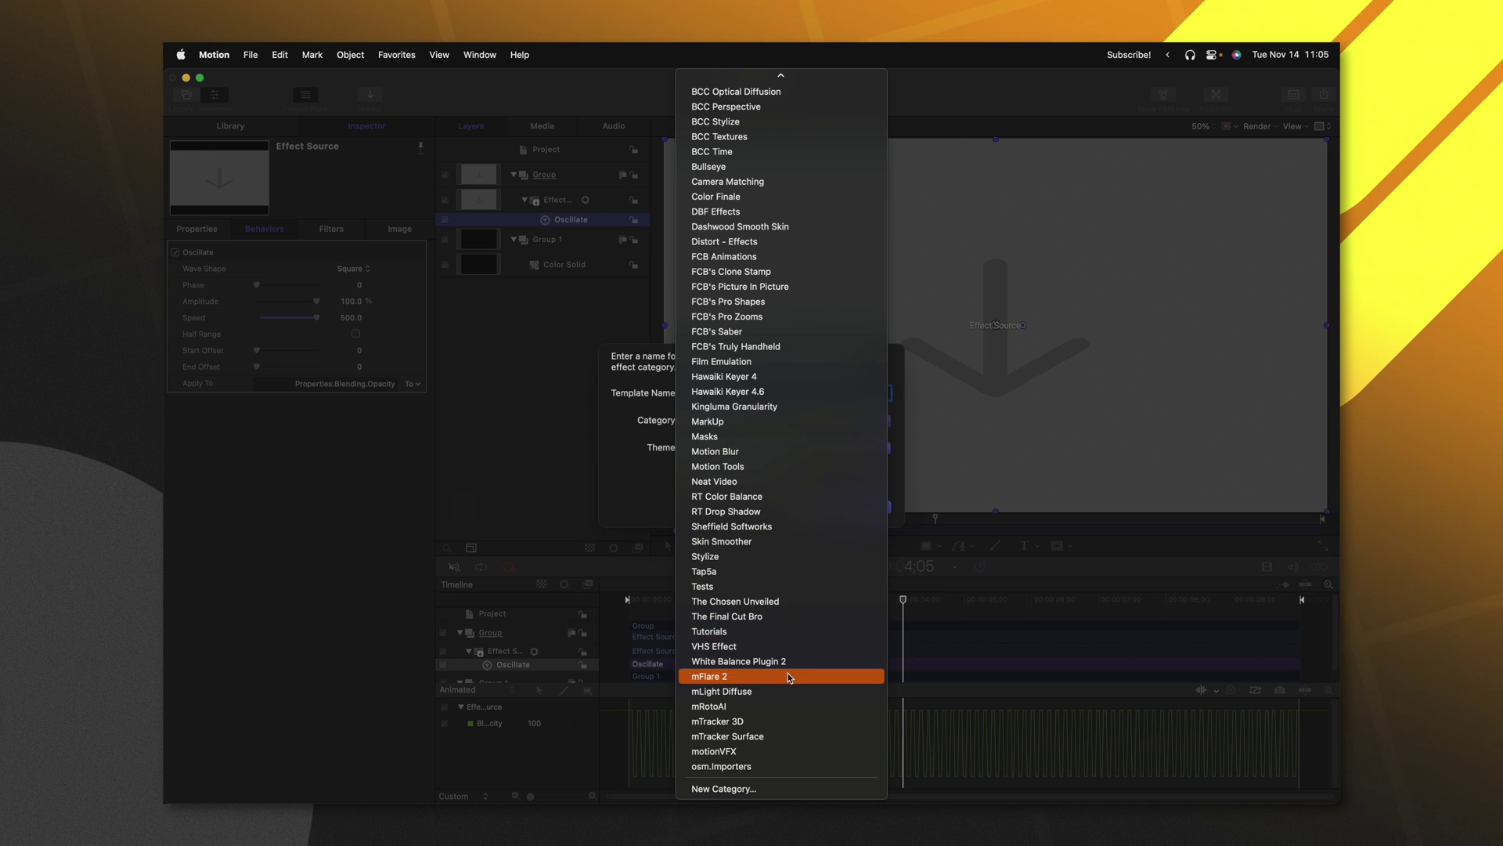
left_click(791, 631)
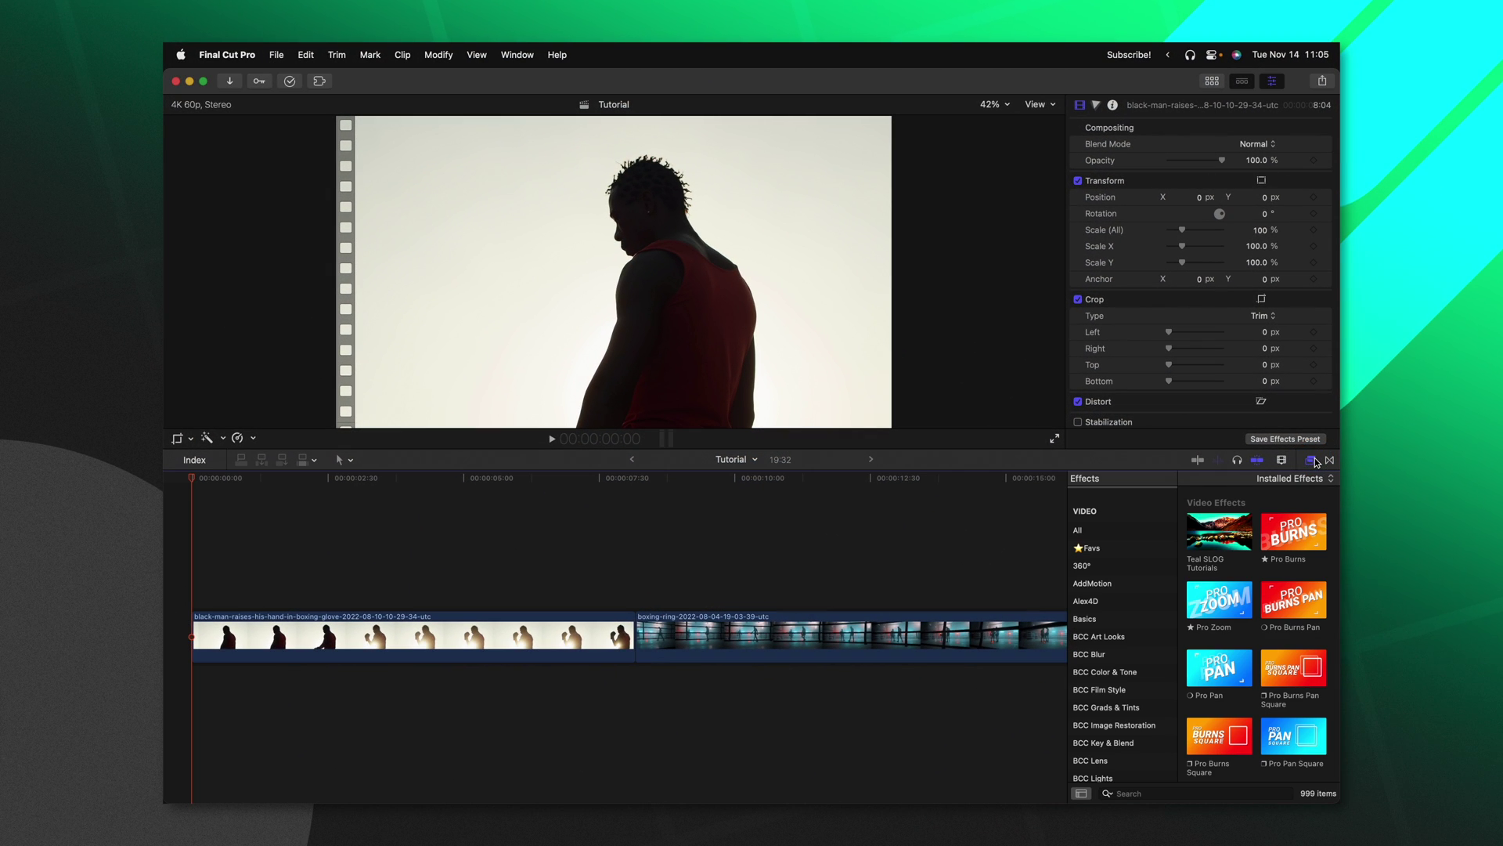
- Apply the Strobe effect from the Tutorials category to the boxer clip and preview it
scroll(1112, 707, "down", 10)
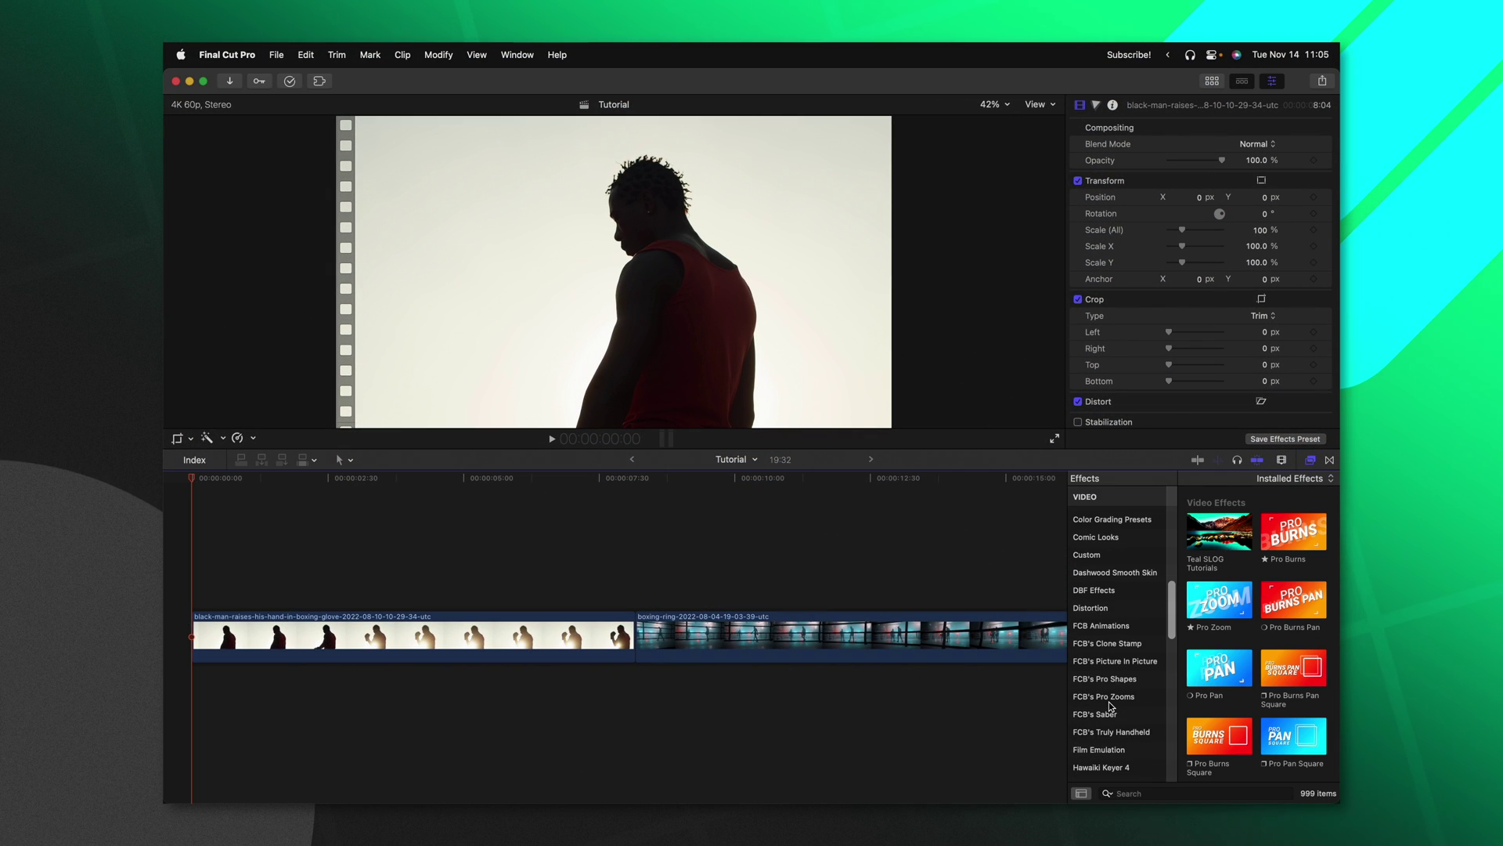
scroll(1112, 707, "down", 3)
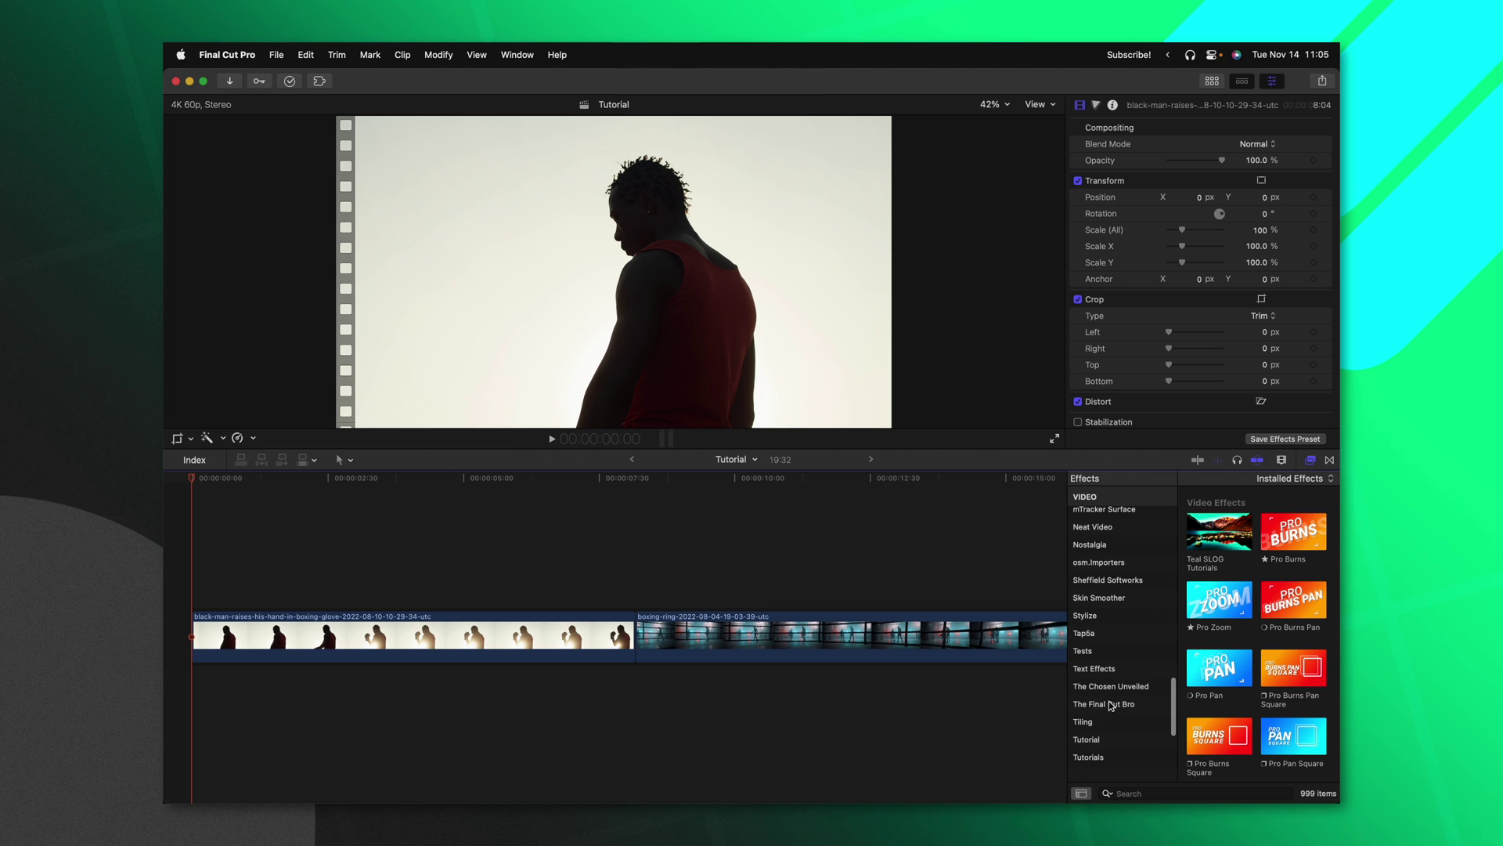
key("Down")
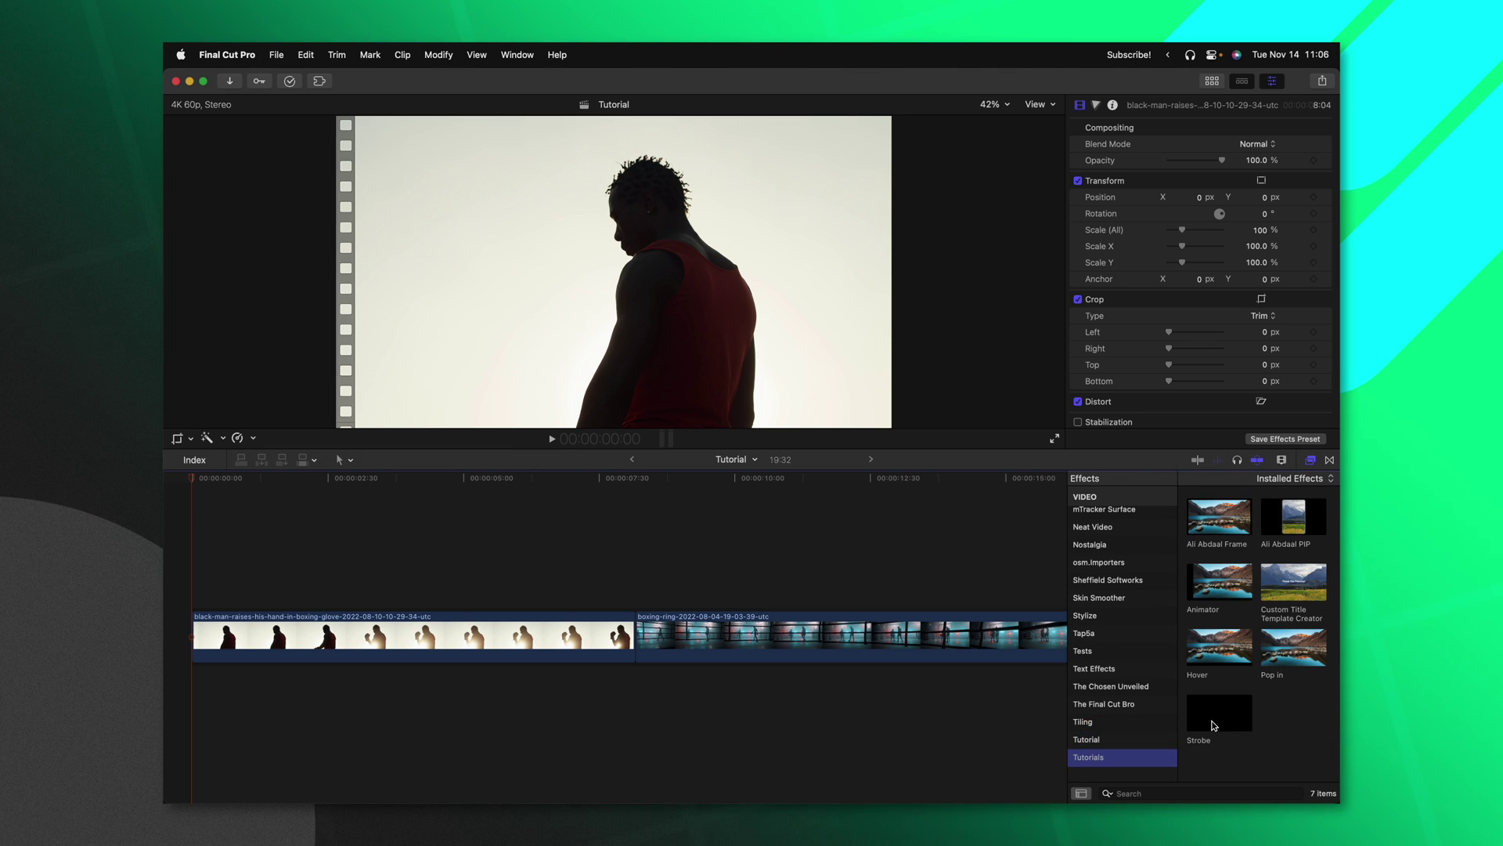
left_click_drag(1214, 725, 439, 635)
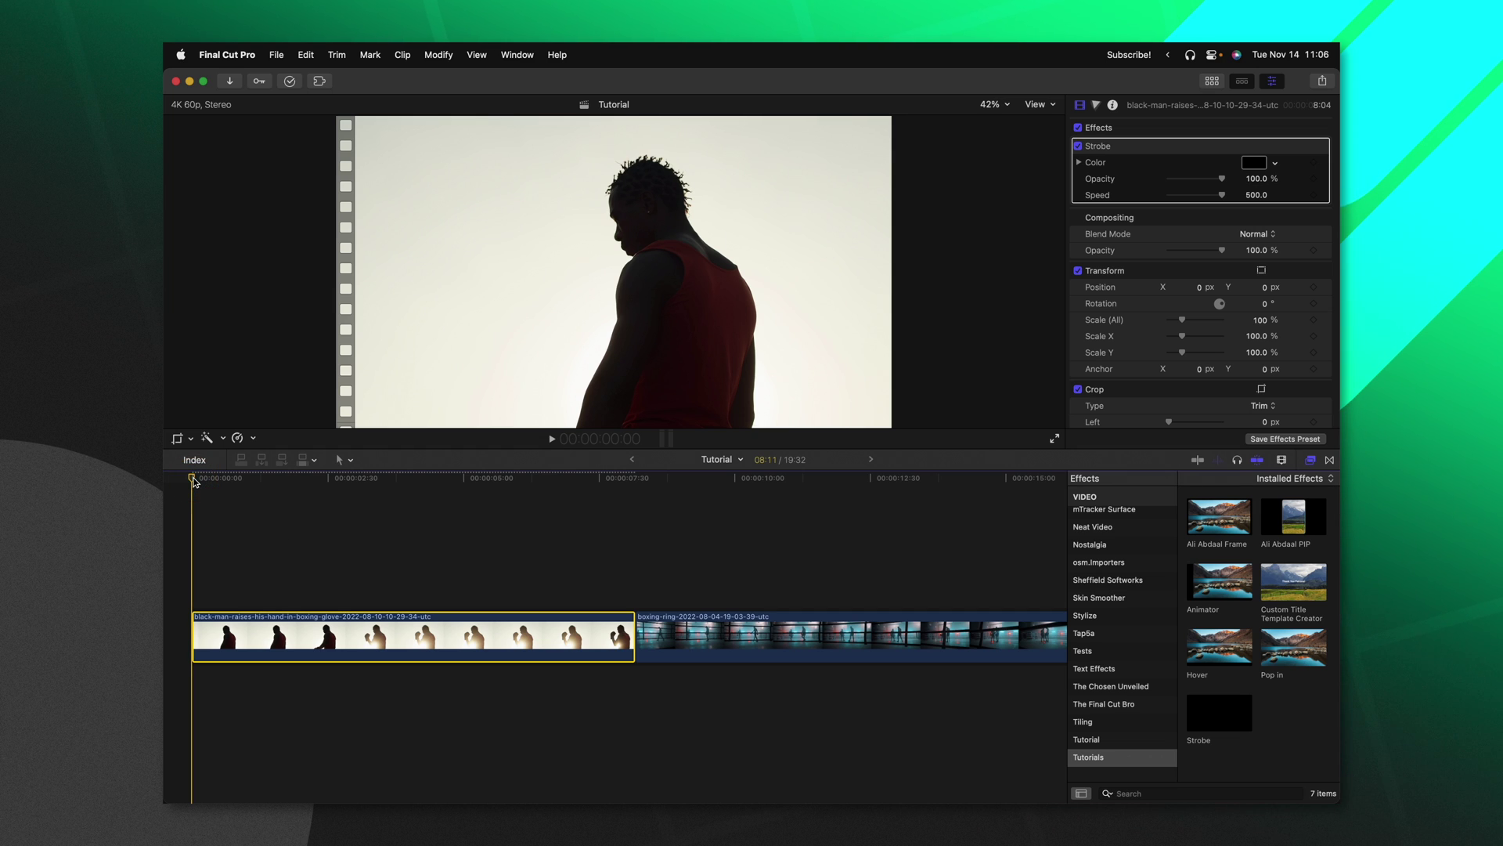
key("space")
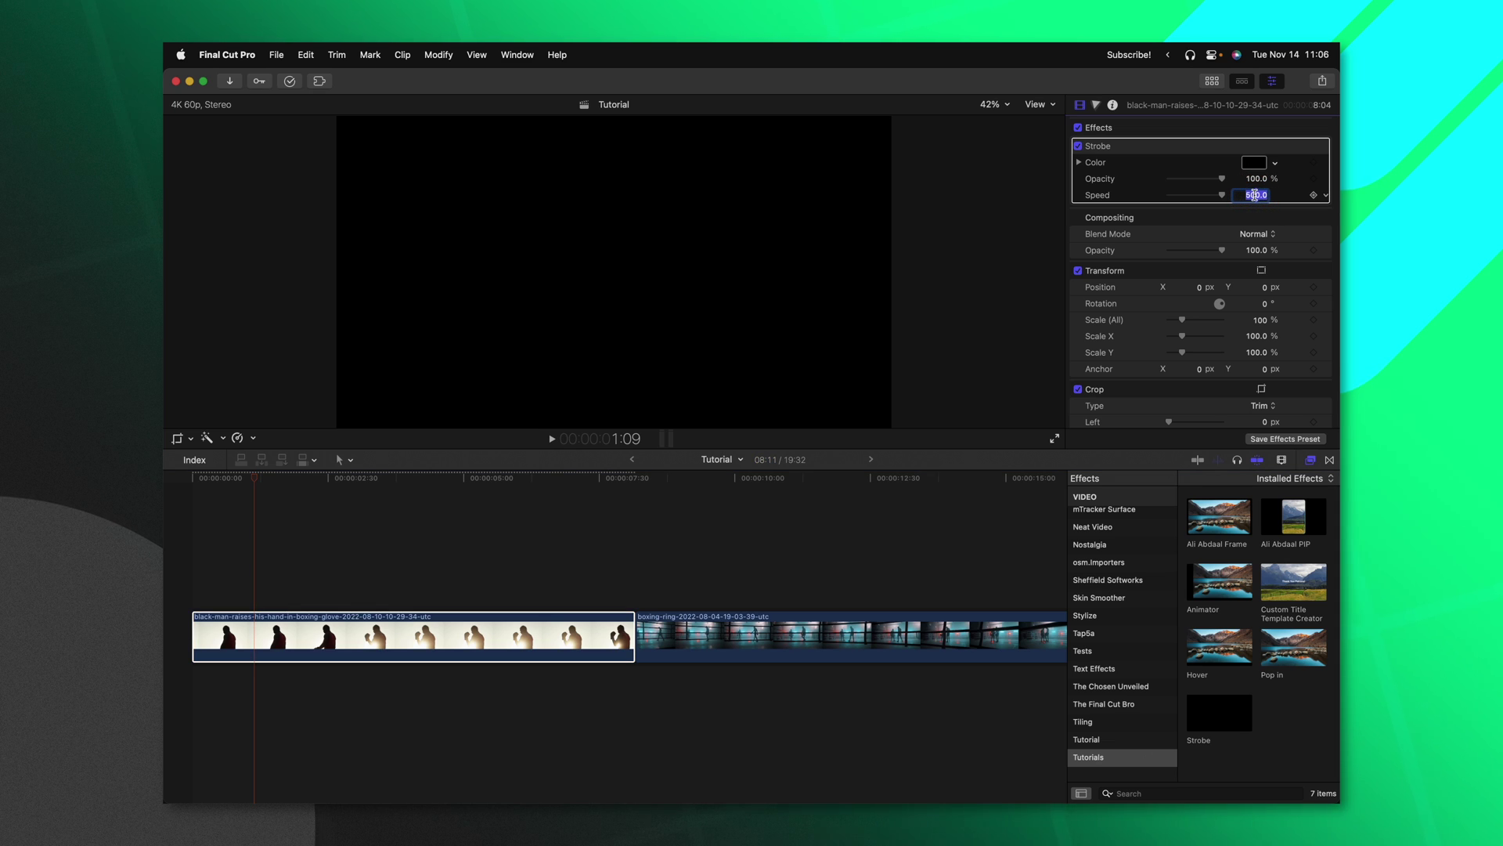
- Set the Strobe Speed to 300 and replay the clip from near its start
type("300")
key("Return")
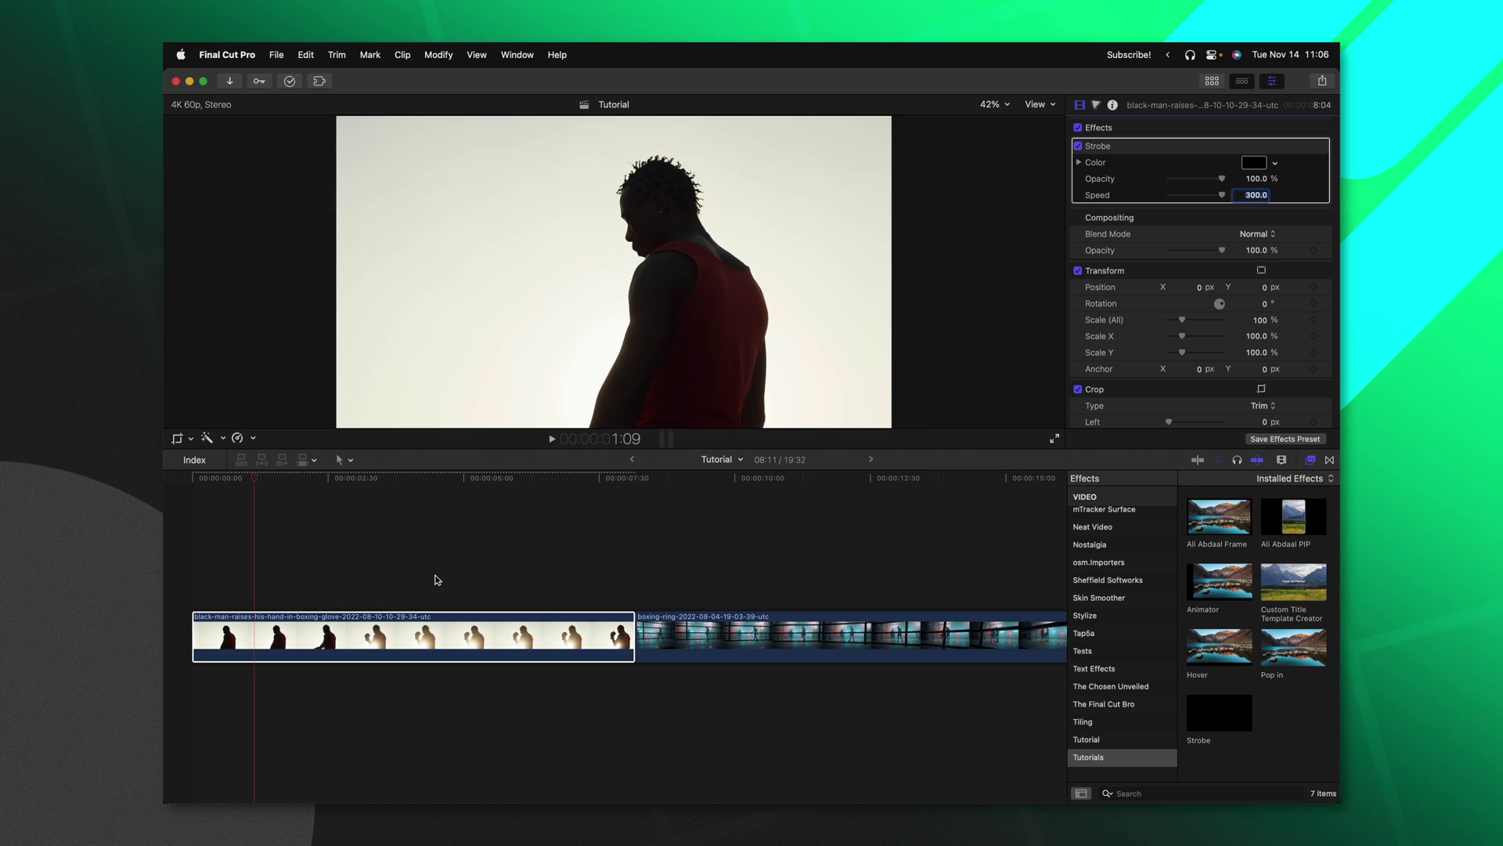
left_click(257, 483)
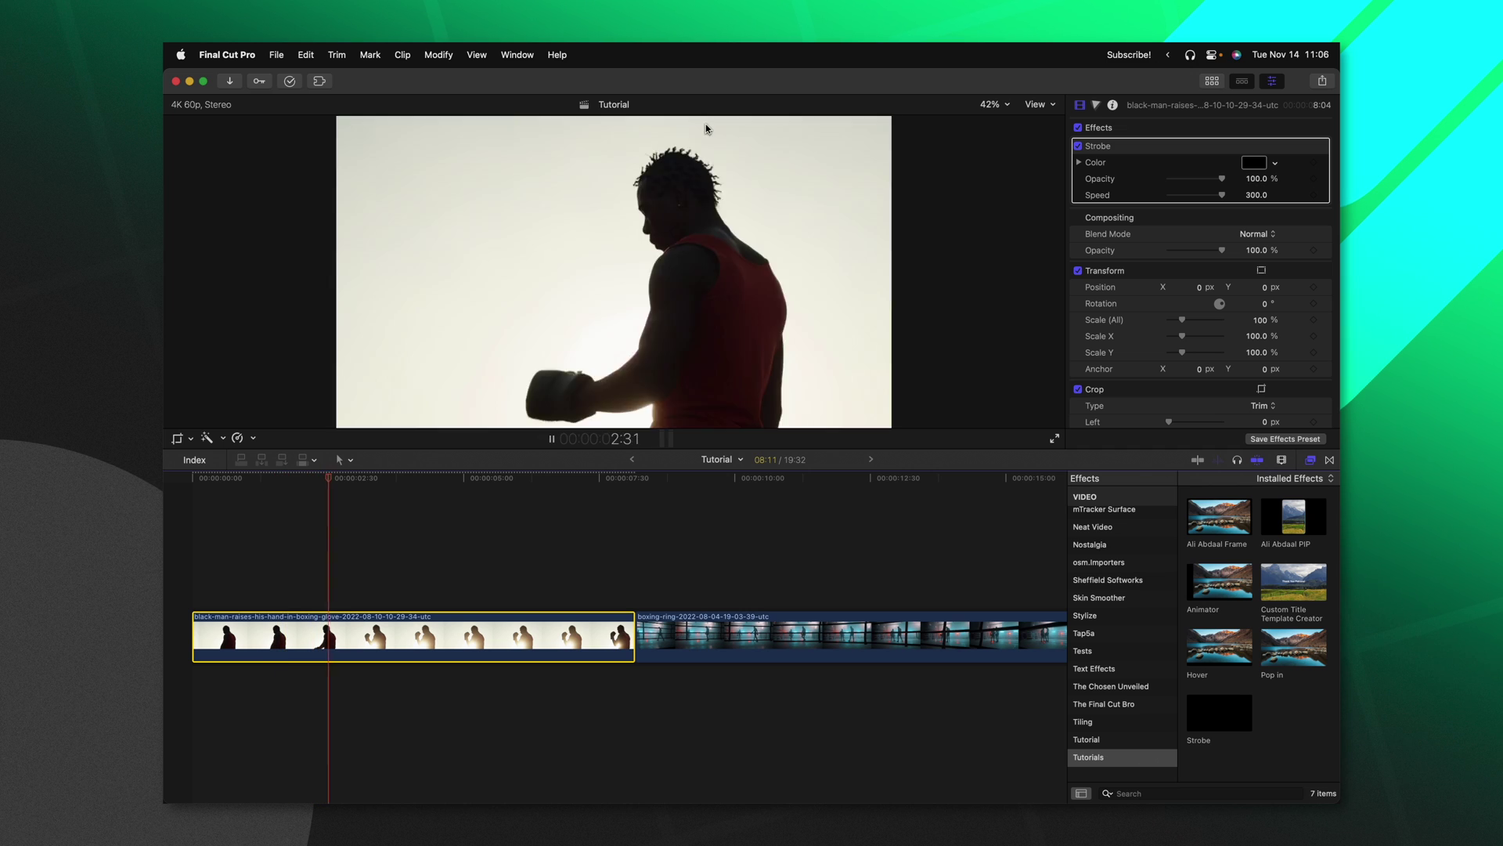
key("space")
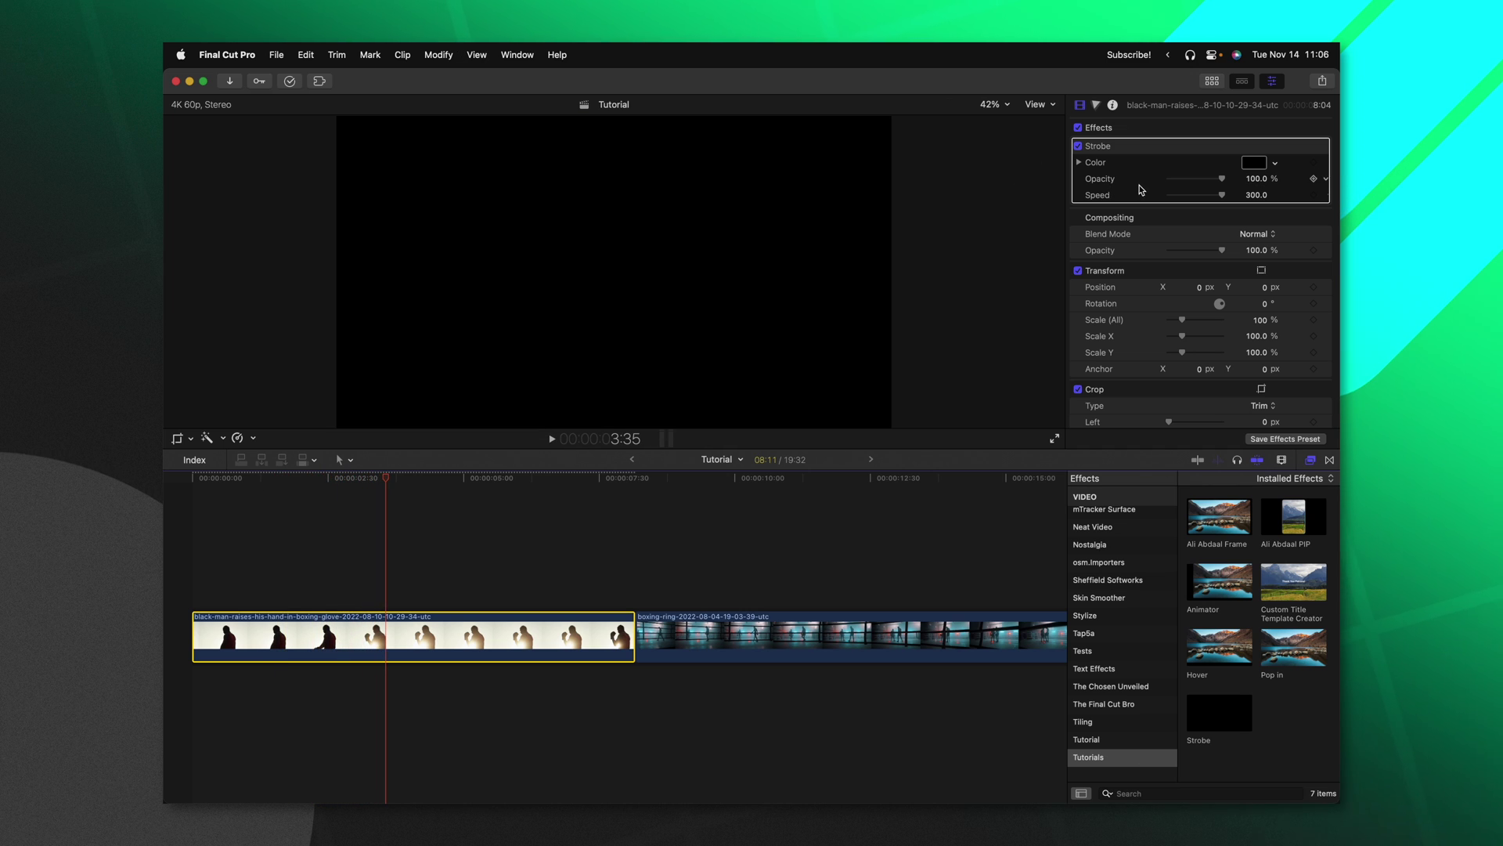
- Make the strobe colour orange and move the boxing-ring clip into a connected lane
left_click(1253, 163)
left_click(844, 450)
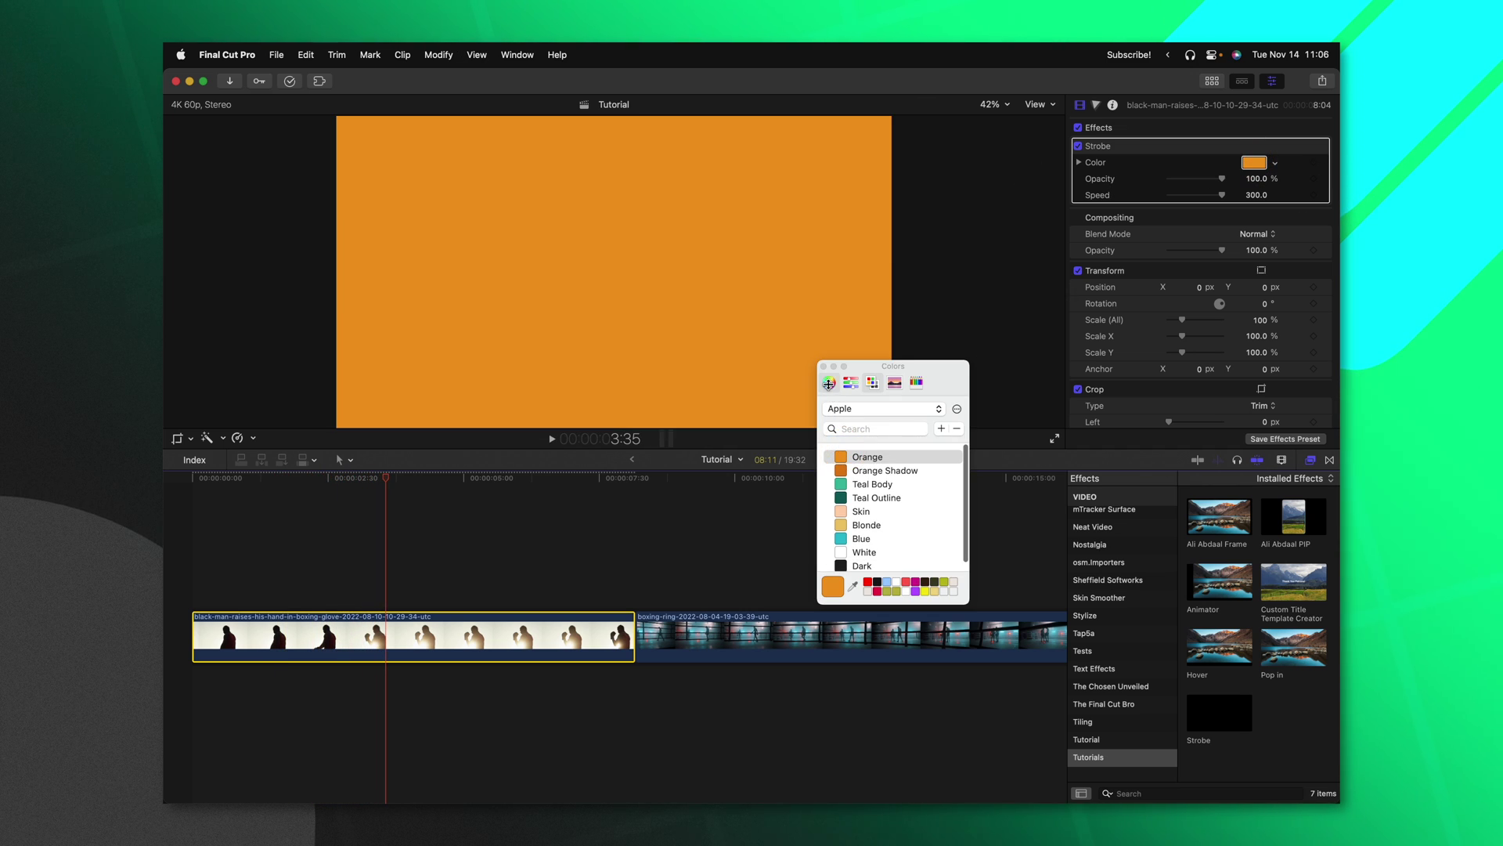
left_click(825, 368)
key("space")
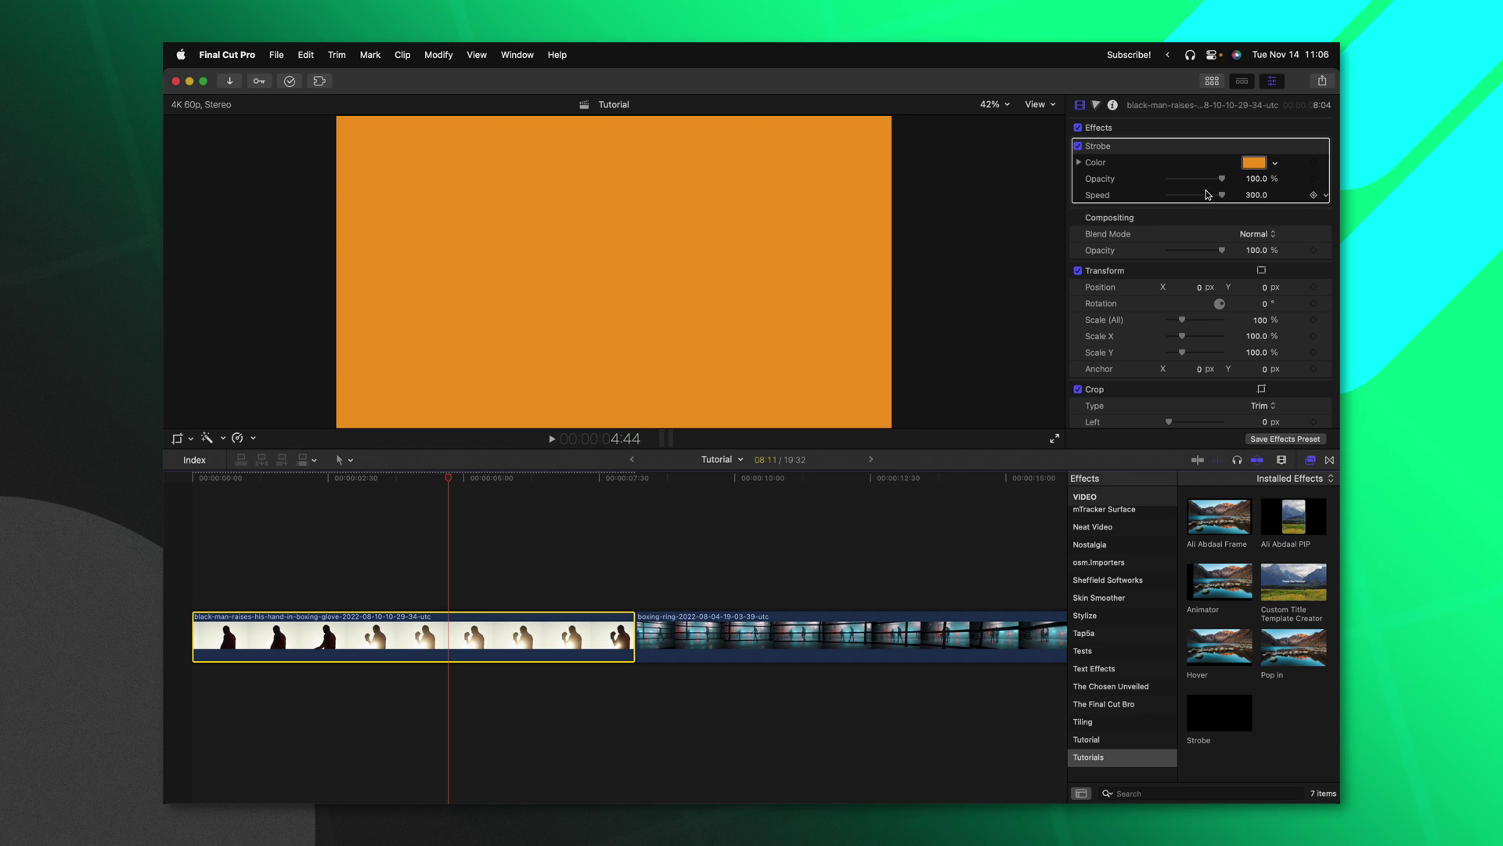
left_click_drag(1212, 179, 983, 174)
left_click_drag(693, 651, 406, 699)
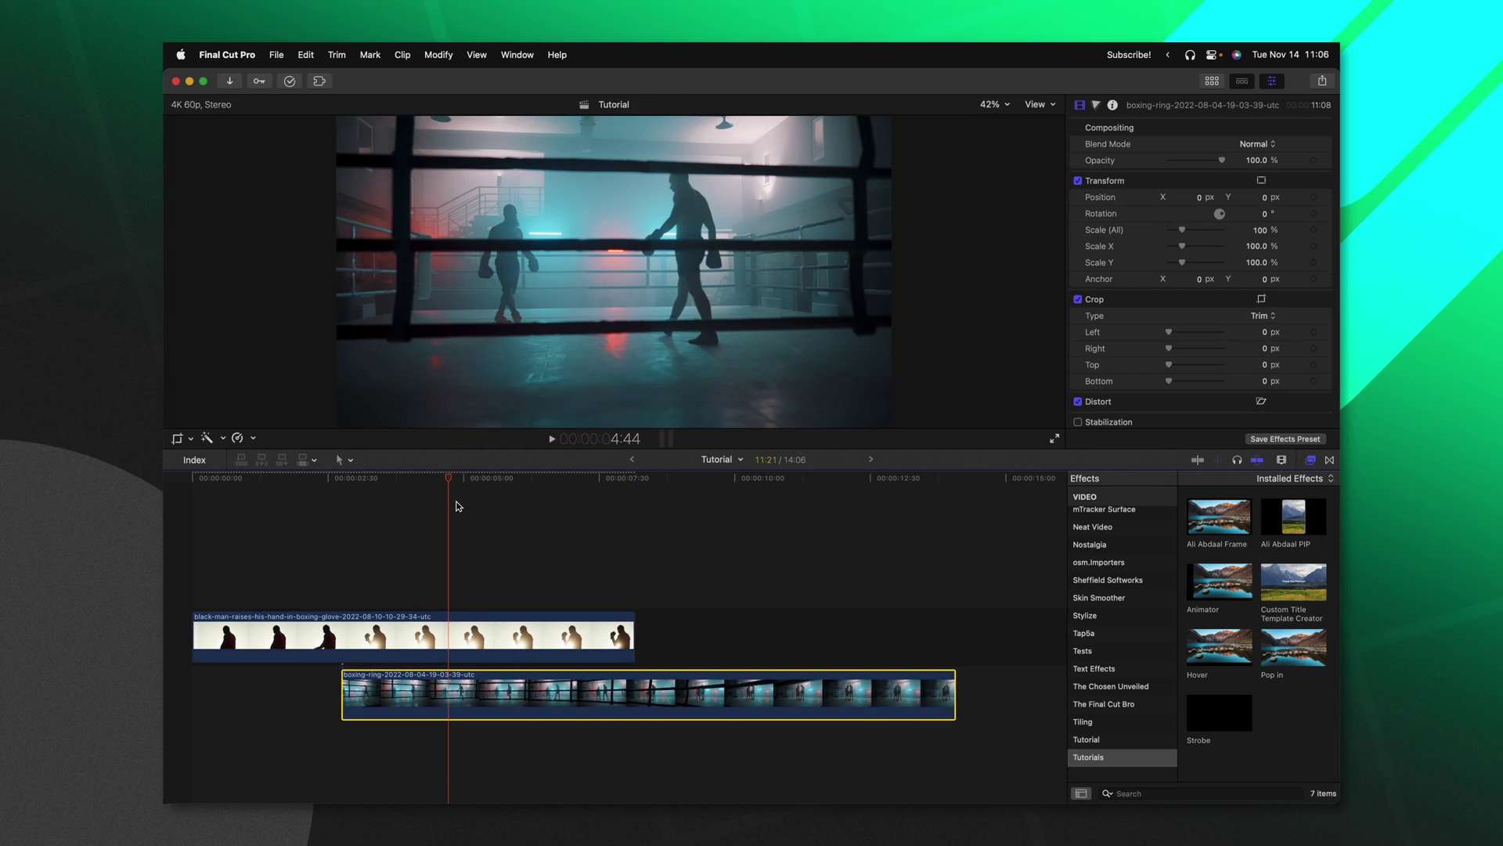
- Play back the Strobe Transition between the boxer and boxing-ring clips
key("space")
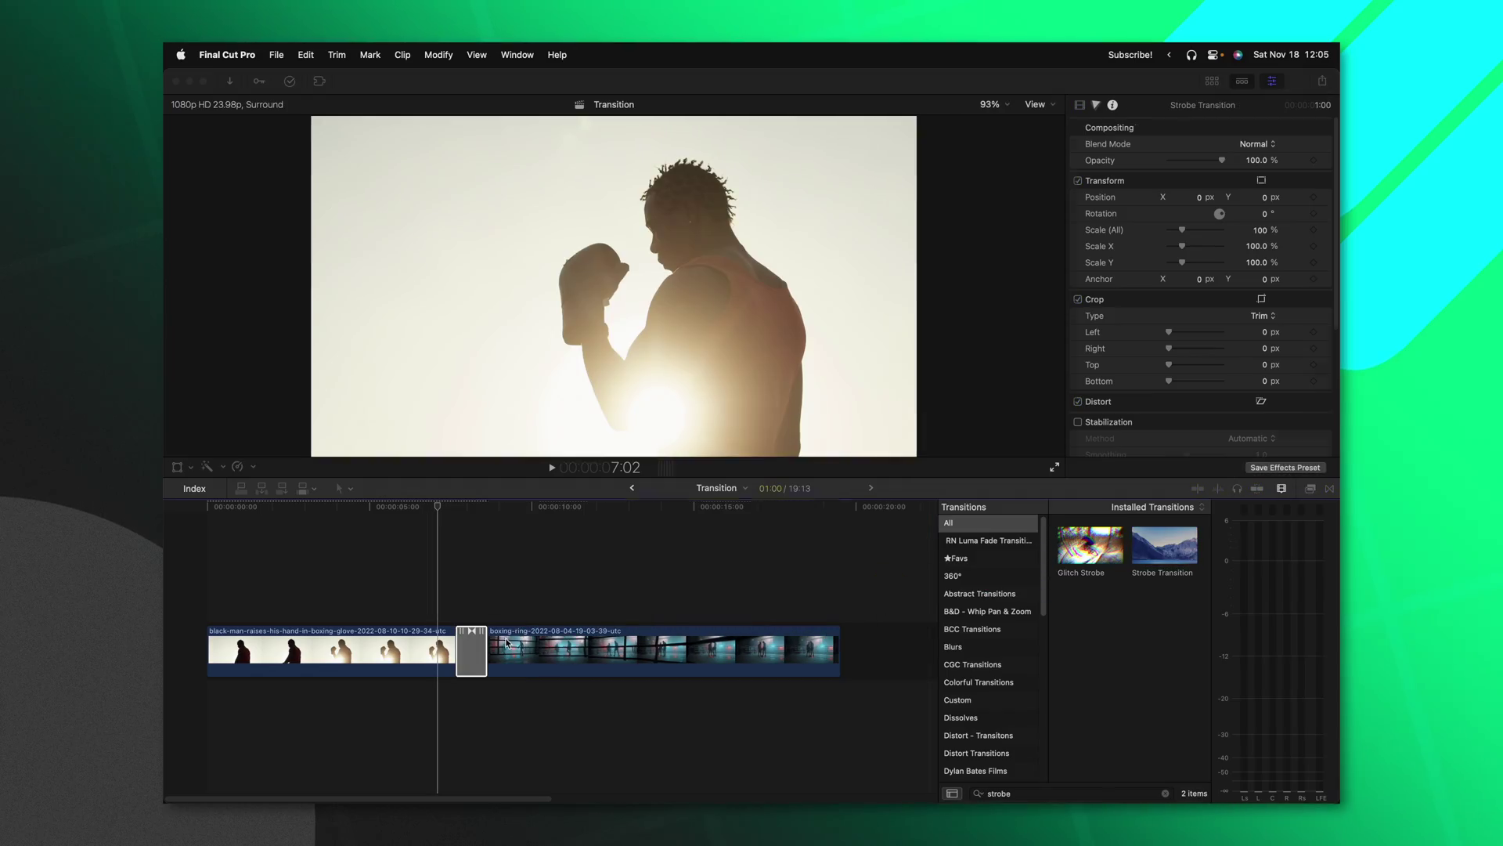
key("space")
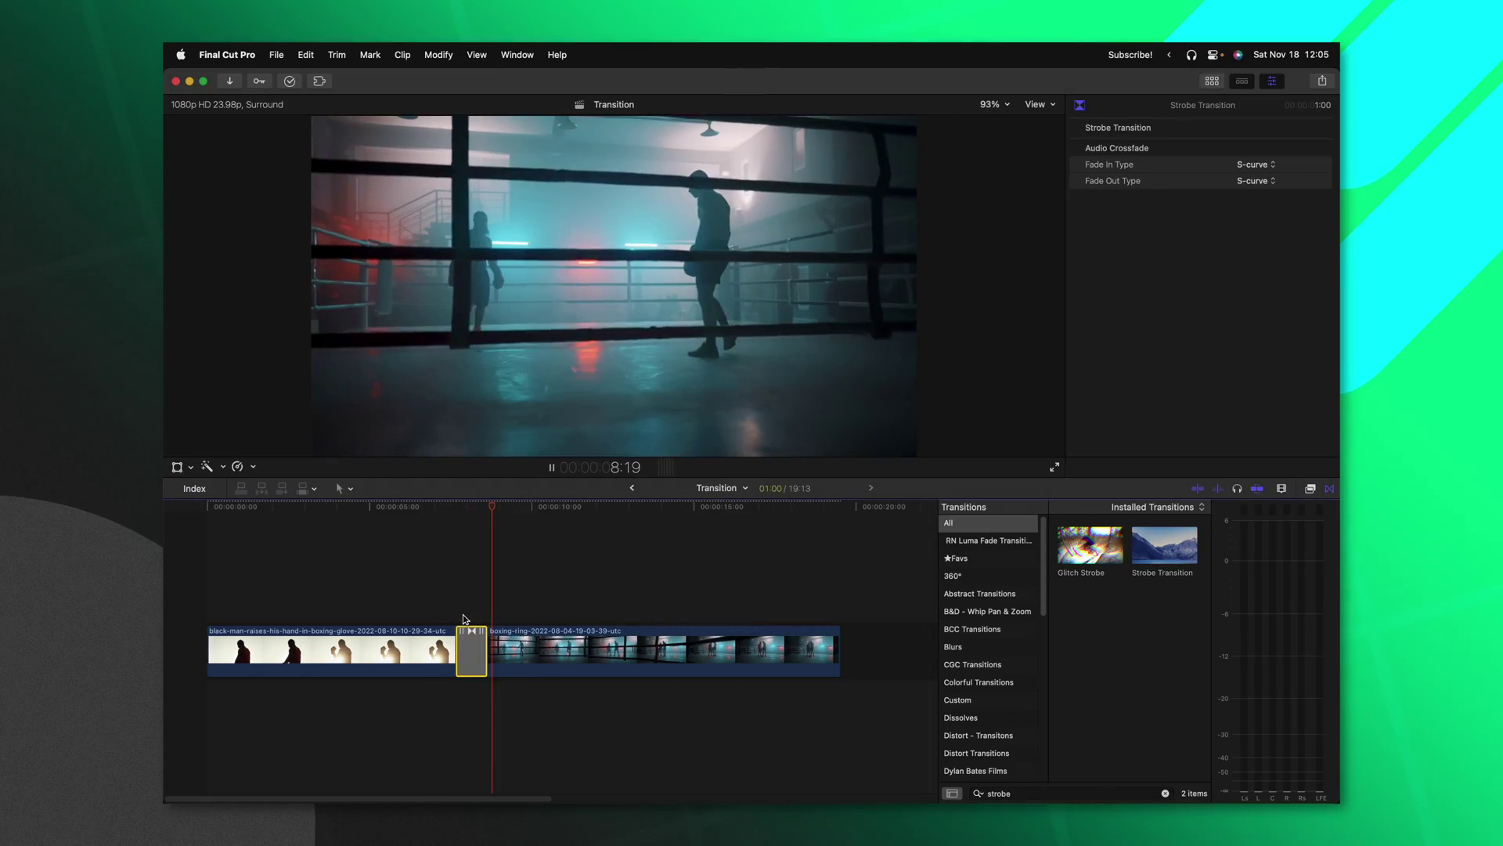